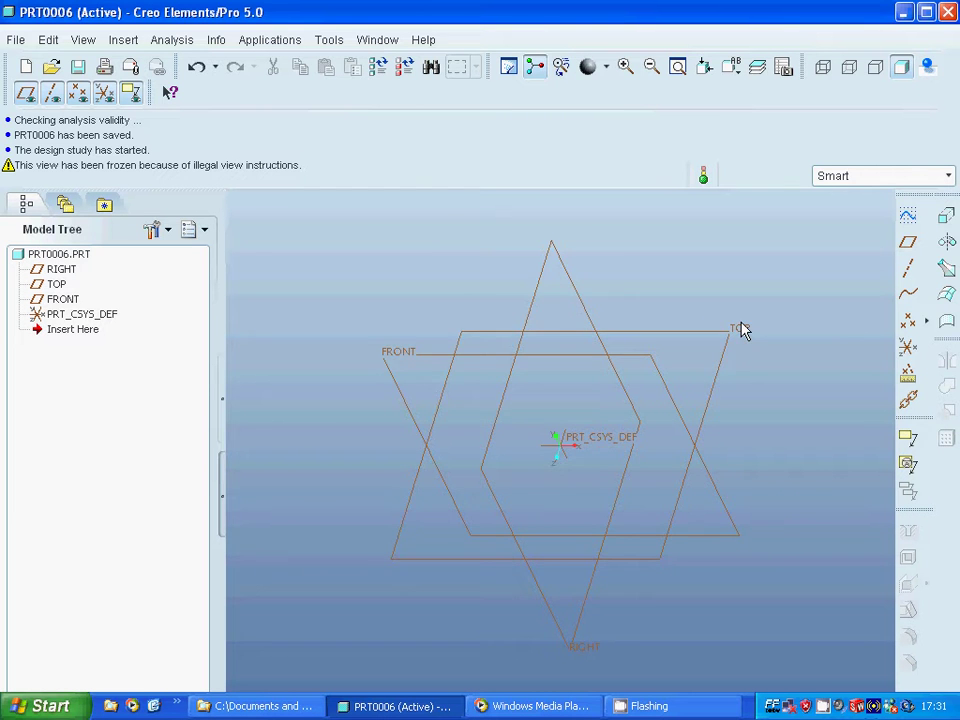
Start a sketch on the TOP plane with the RIGHT plane as the right-facing orientation reference.
click(911, 212)
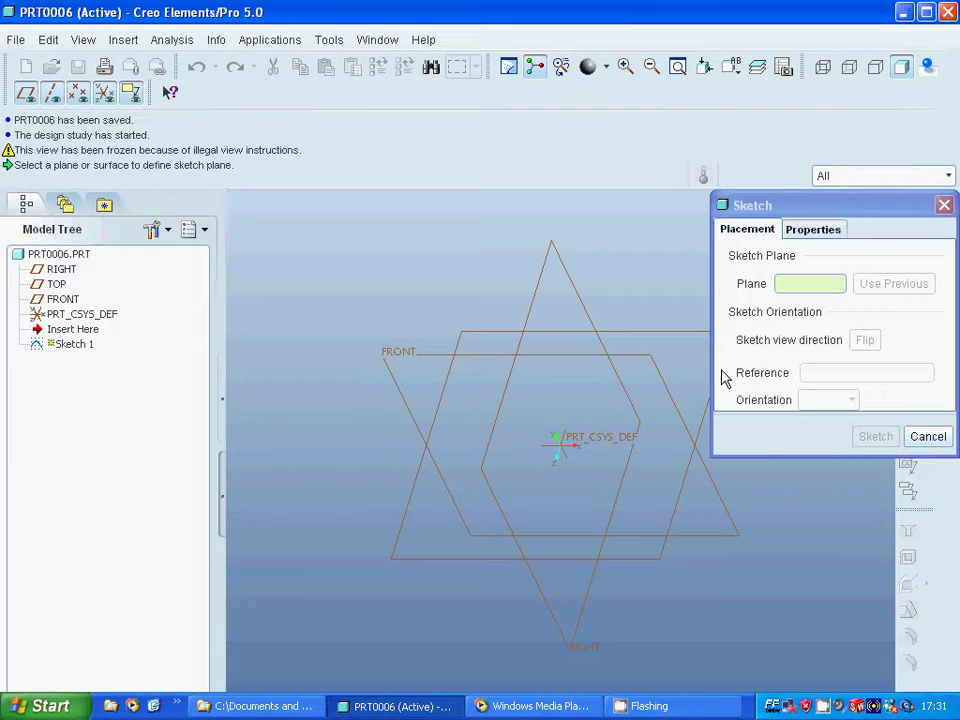
click(57, 285)
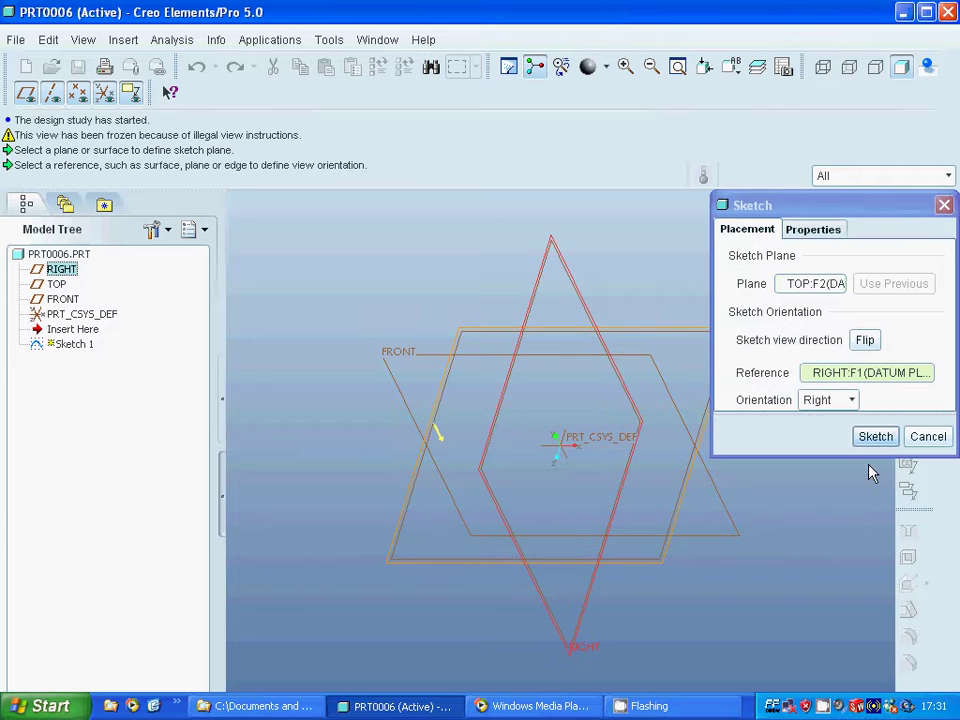
click(875, 436)
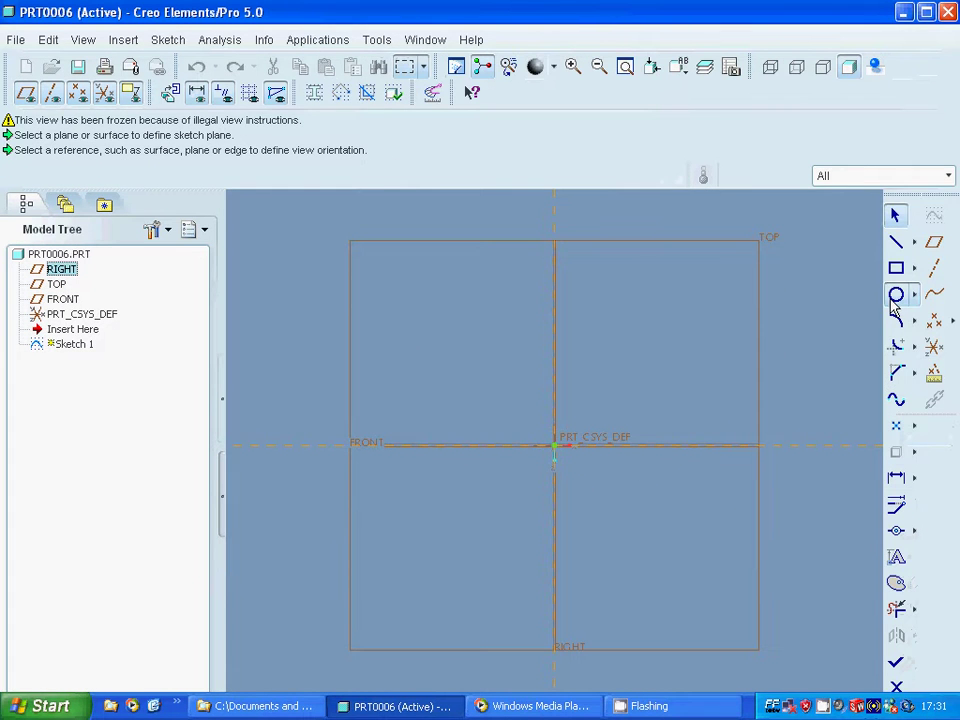
Sketch a circle about 109 in diameter at the origin and another about 141 in diameter centred about 221 above it on the vertical axis.
click(896, 296)
click(556, 447)
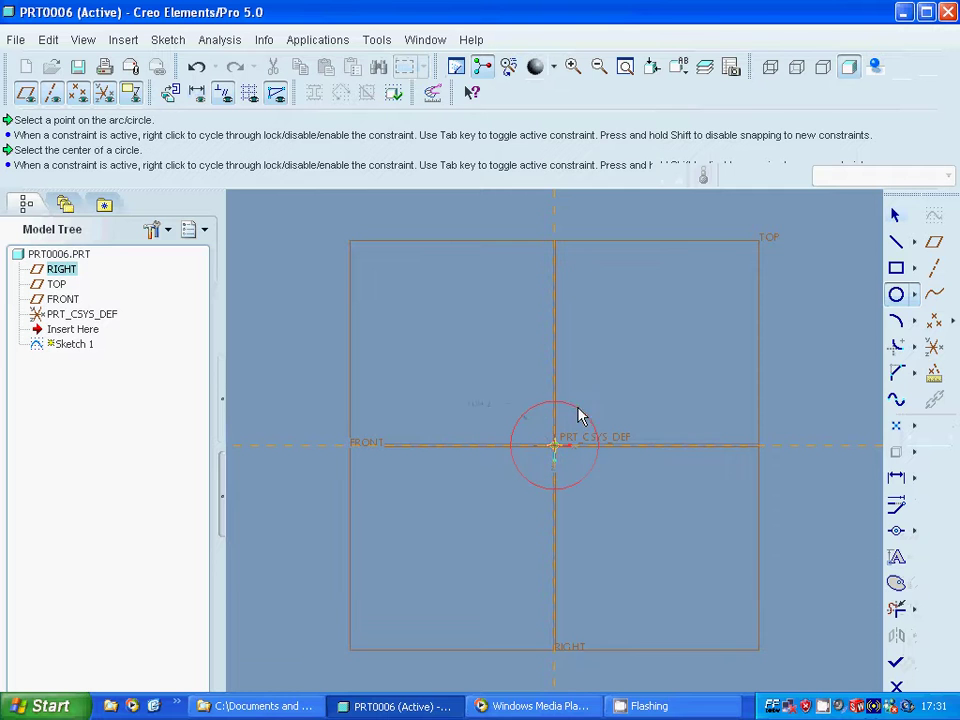
click(581, 414)
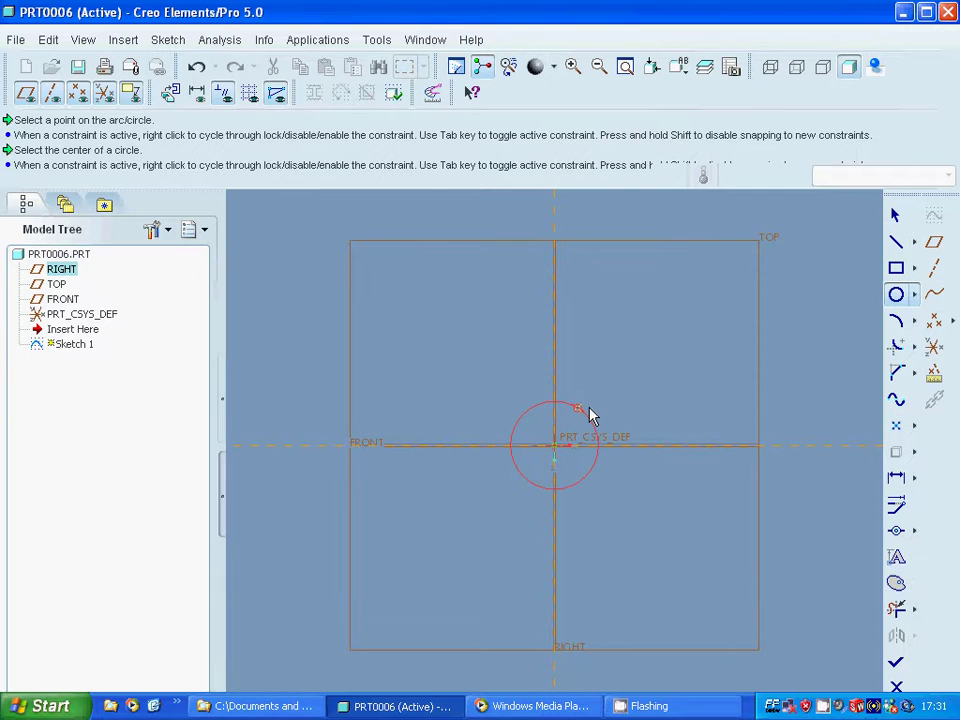
click(555, 267)
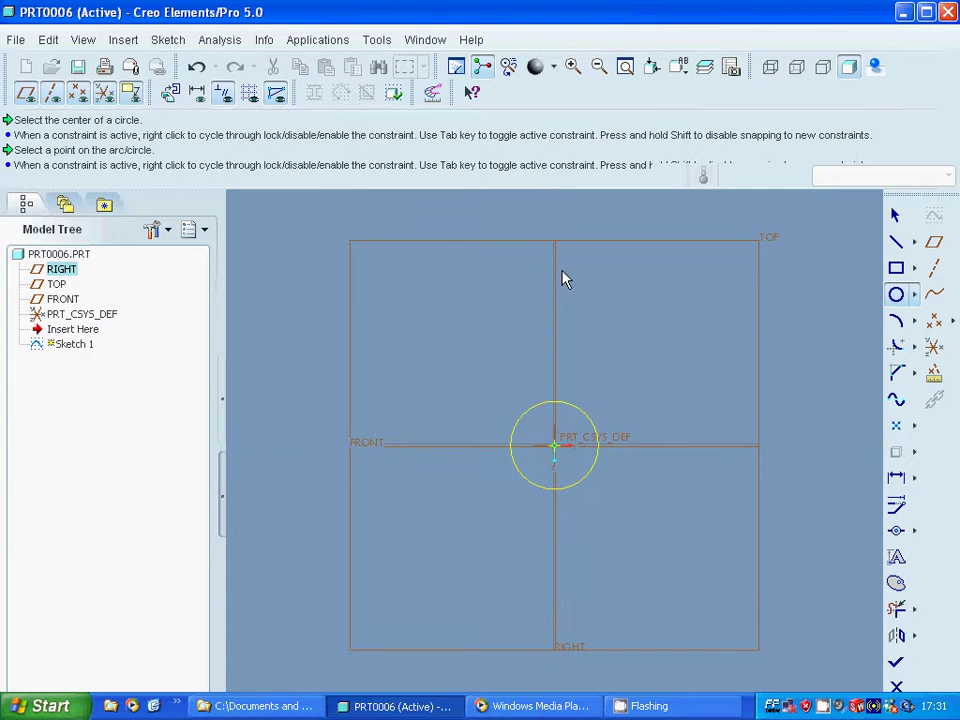
click(581, 319)
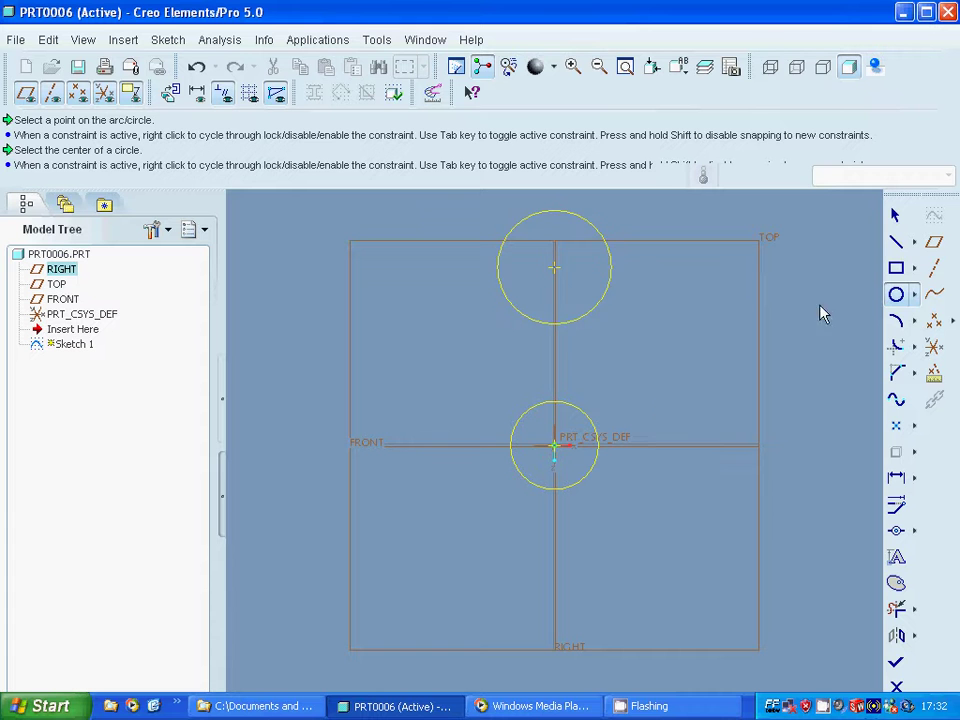
middle_click(532, 448)
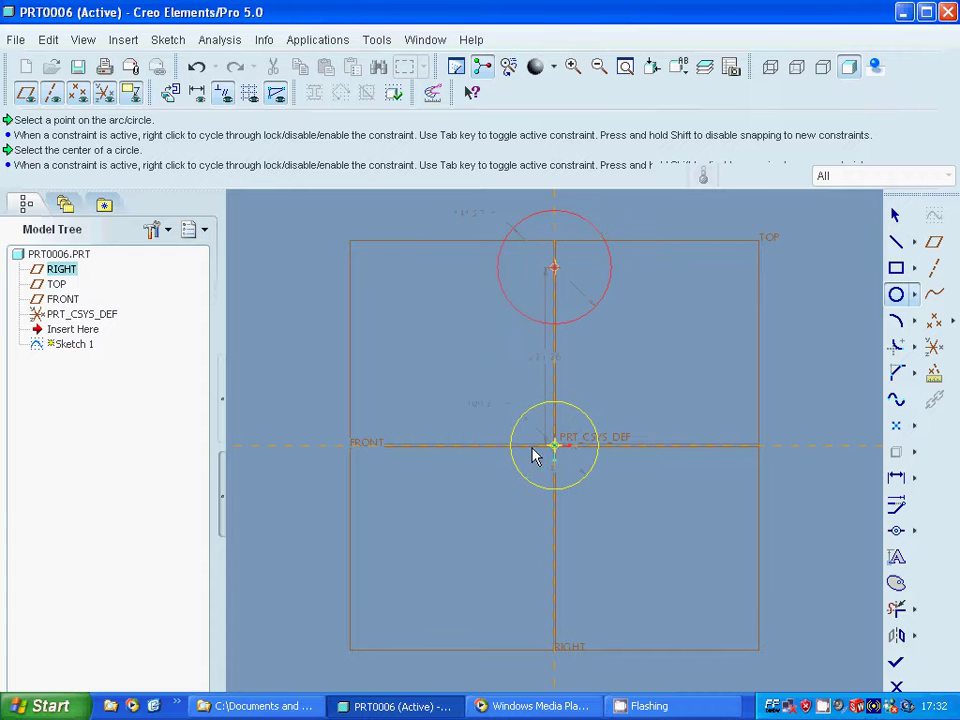
Set the diameters of the lower circle and the upper circle to 20 each.
double_click(485, 405)
click(485, 406)
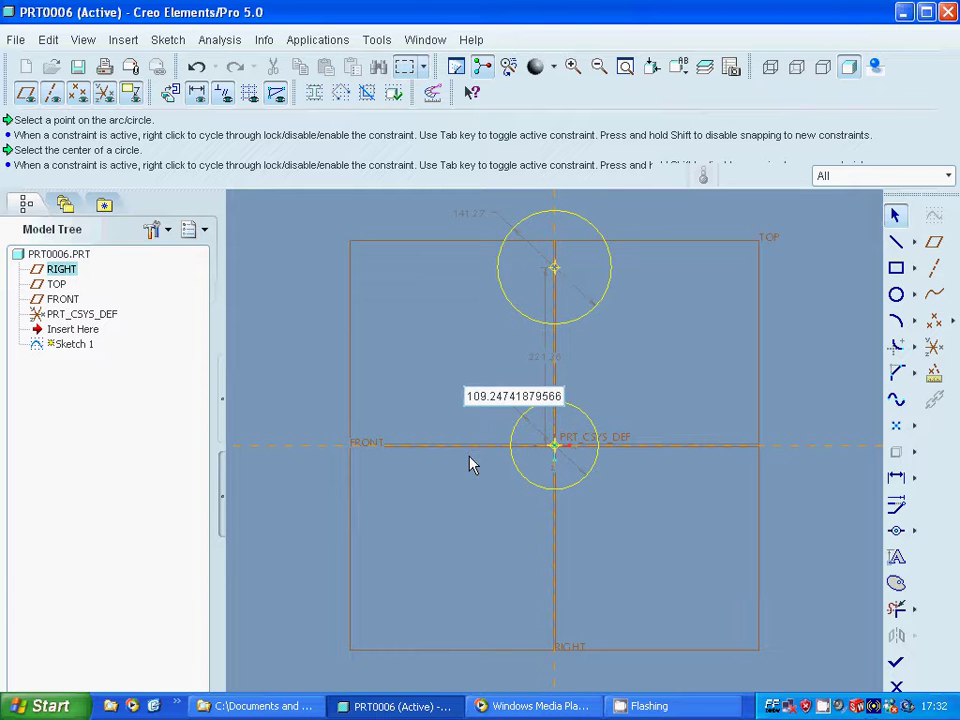
text(20)
key(Return)
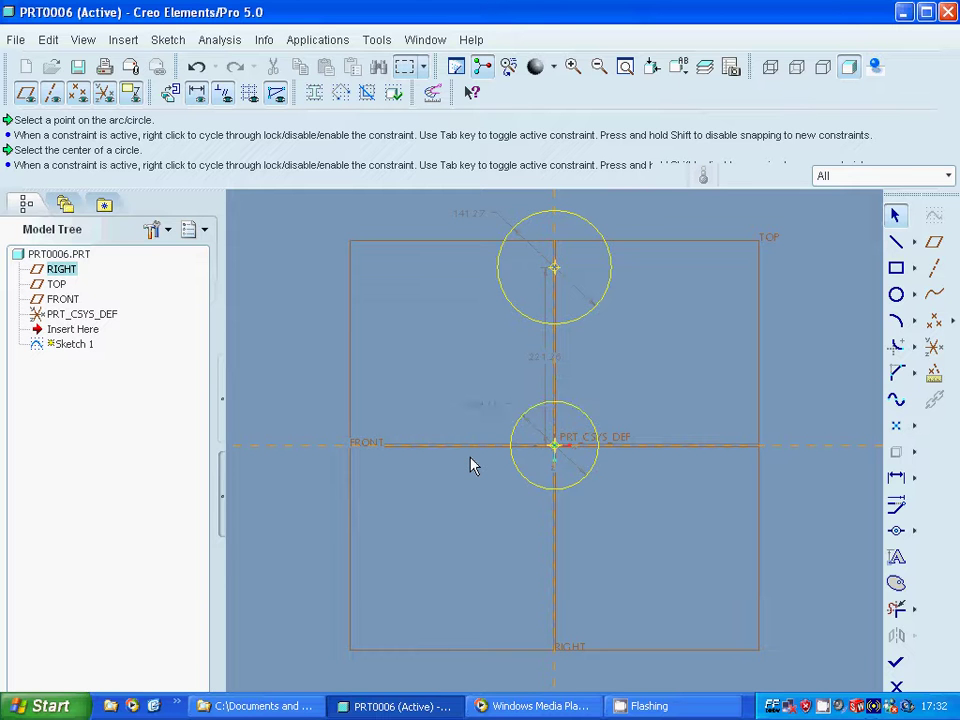
double_click(485, 408)
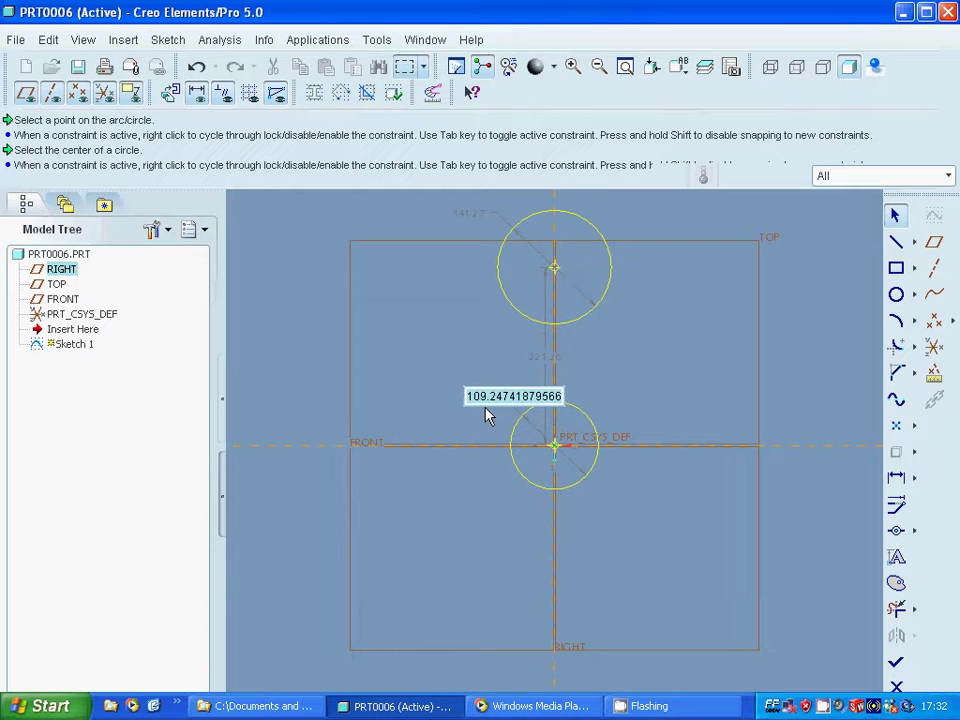
text(20)
key(Return)
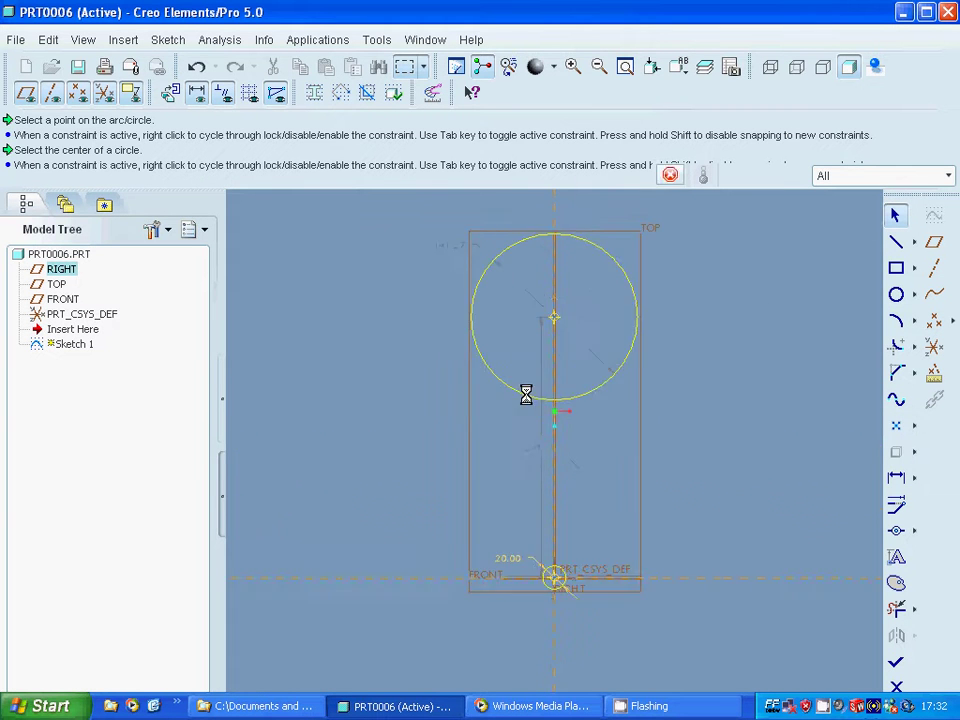
double_click(436, 262)
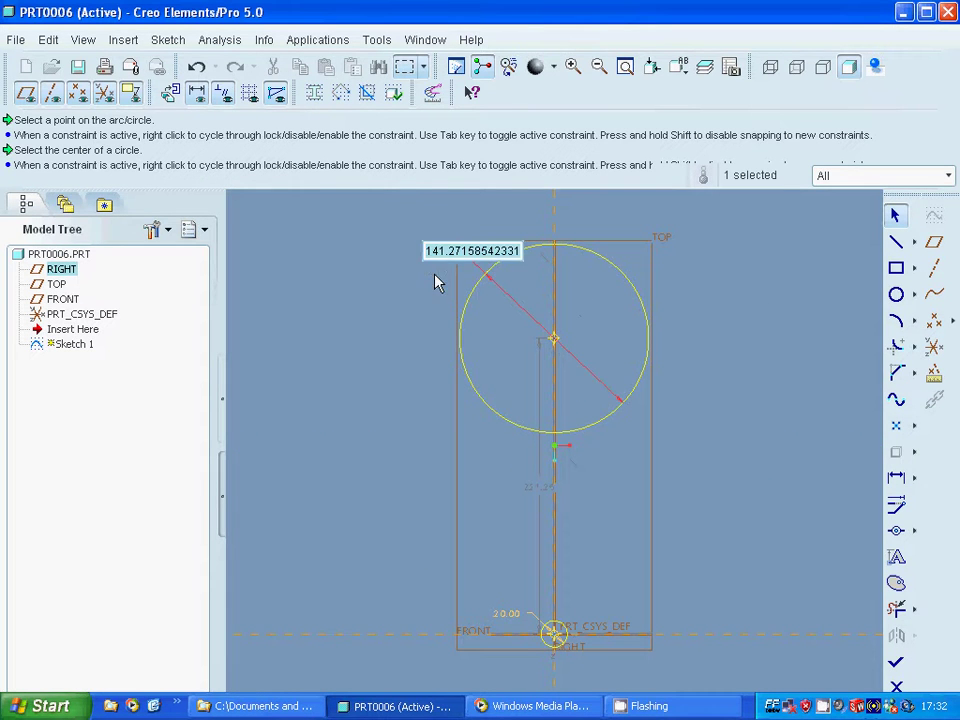
text(20)
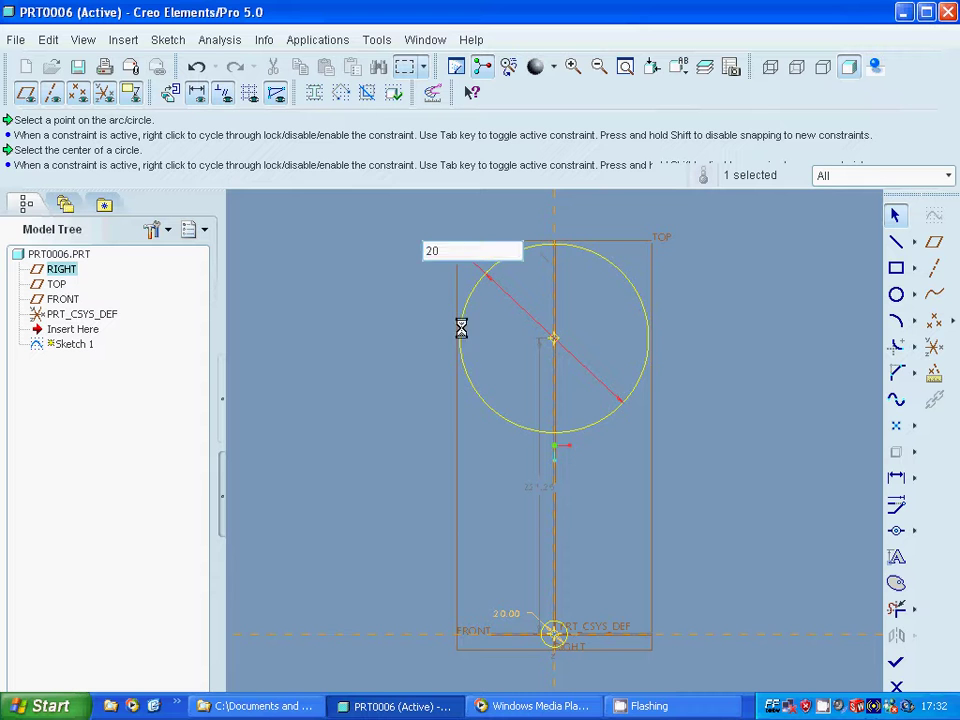
key(Return)
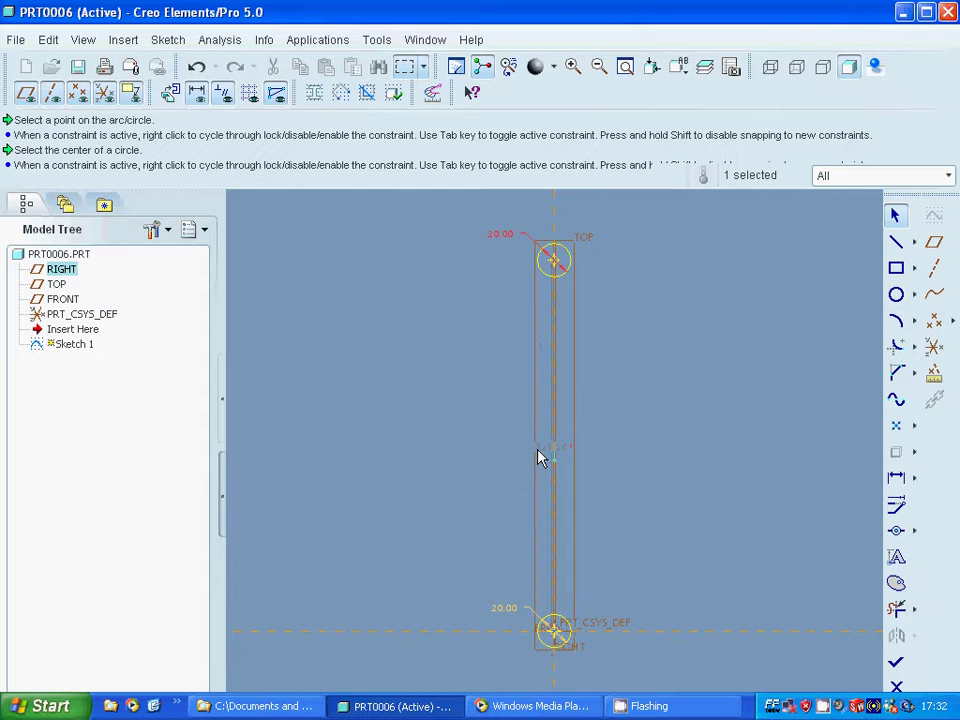
Set the vertical distance between the two circle centres to 20.
click(540, 457)
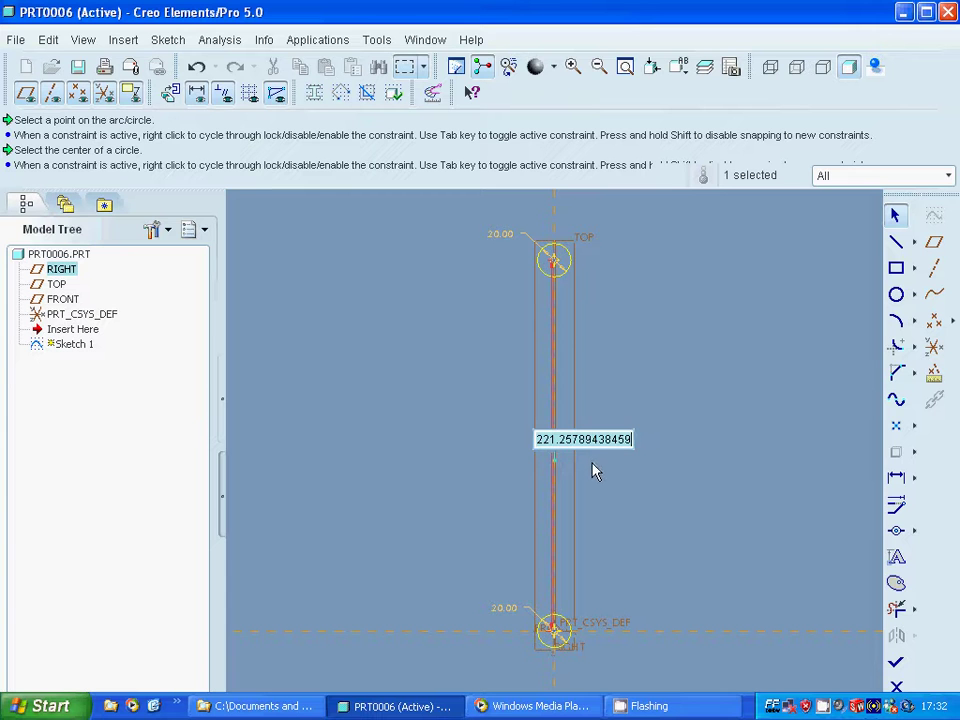
text(20)
key(Return)
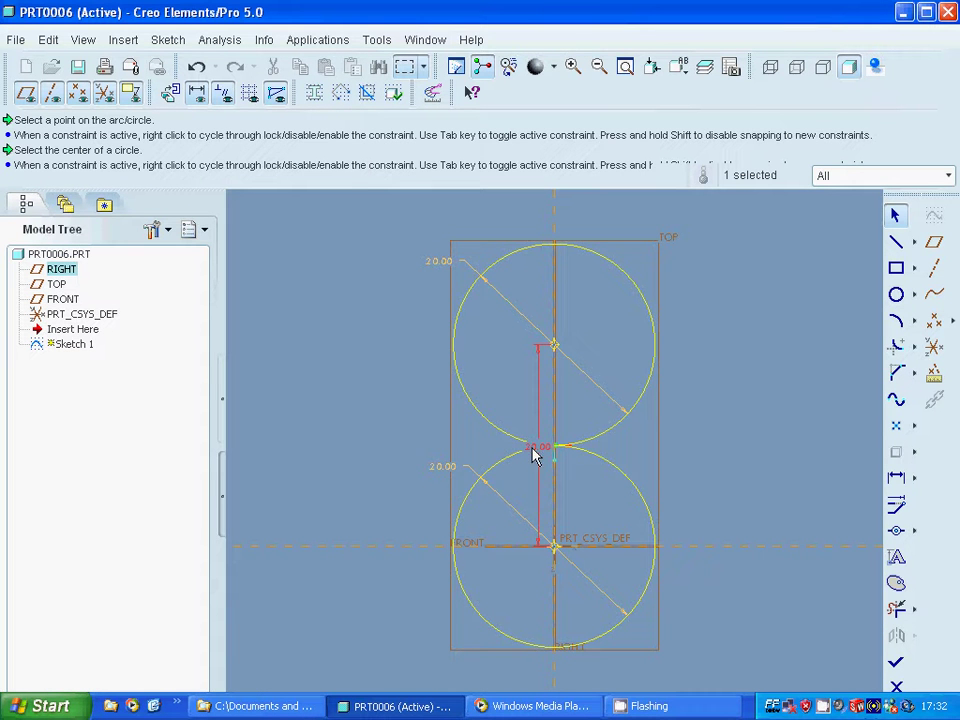
Set the diameters of the upper circle and the lower circle to 10 each.
double_click(441, 261)
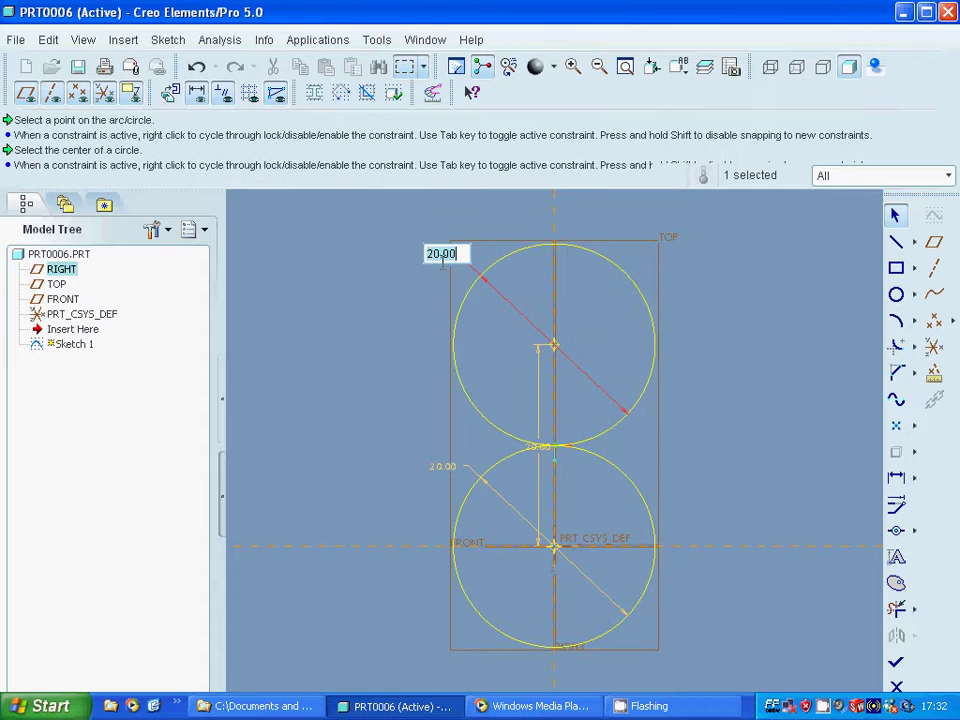
text(10)
key(Return)
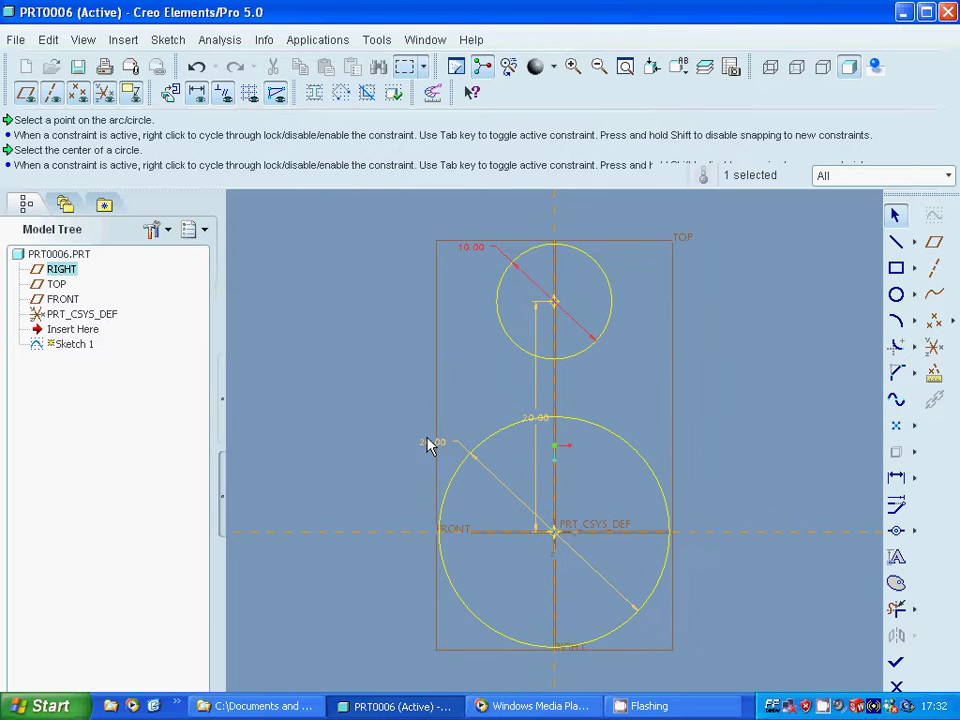
double_click(428, 444)
text(10)
key(Return)
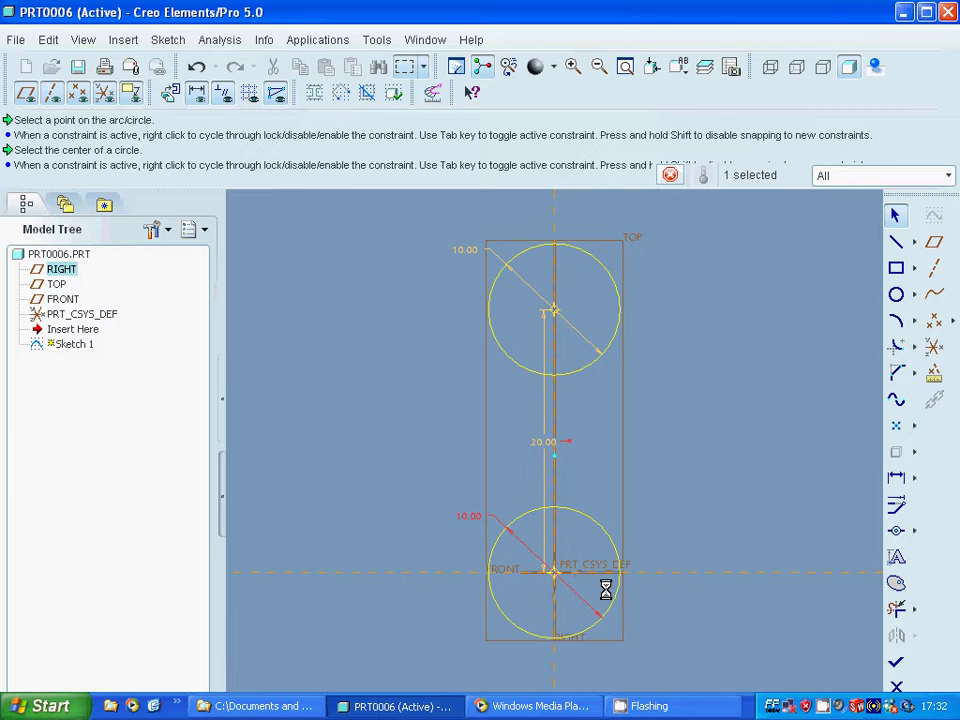
Draw two vertical tangent lines joining the outer sides of the two circles.
click(488, 584)
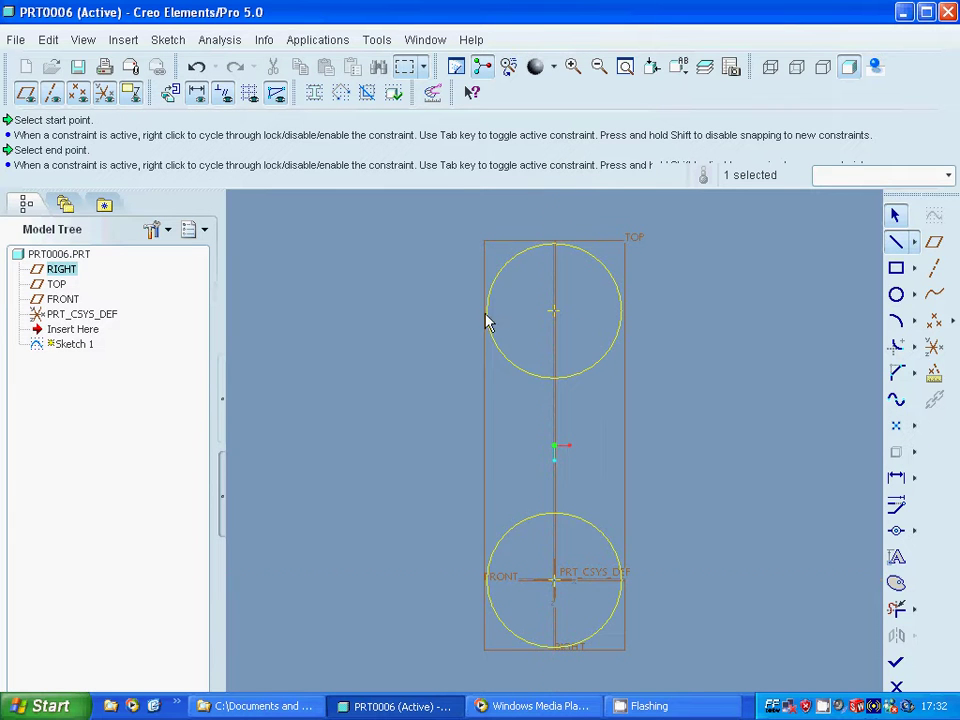
click(489, 313)
middle_click(626, 311)
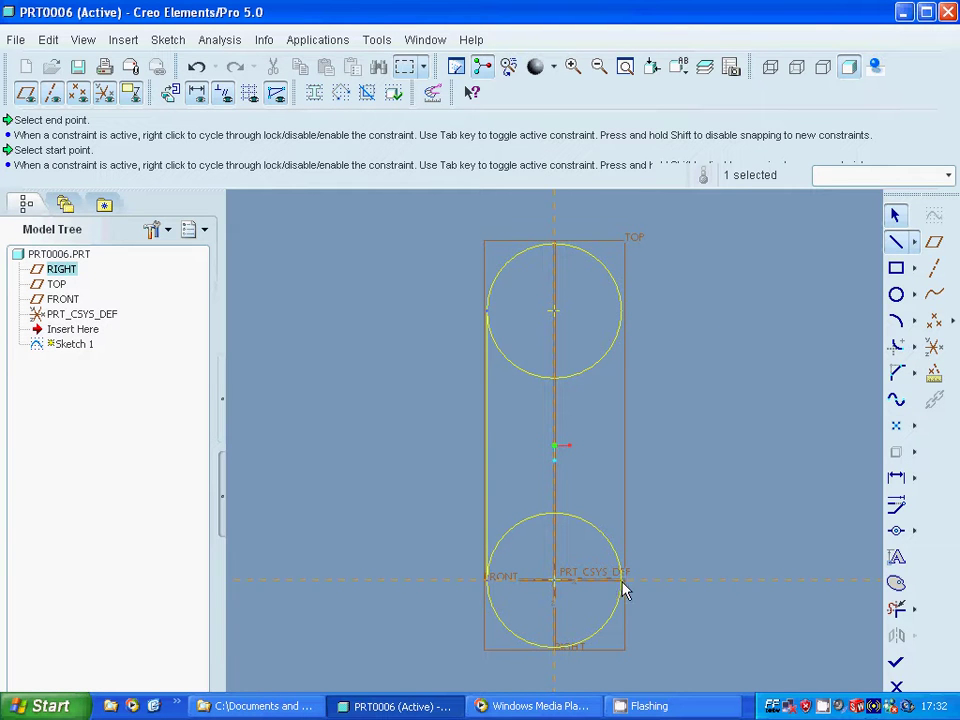
click(622, 315)
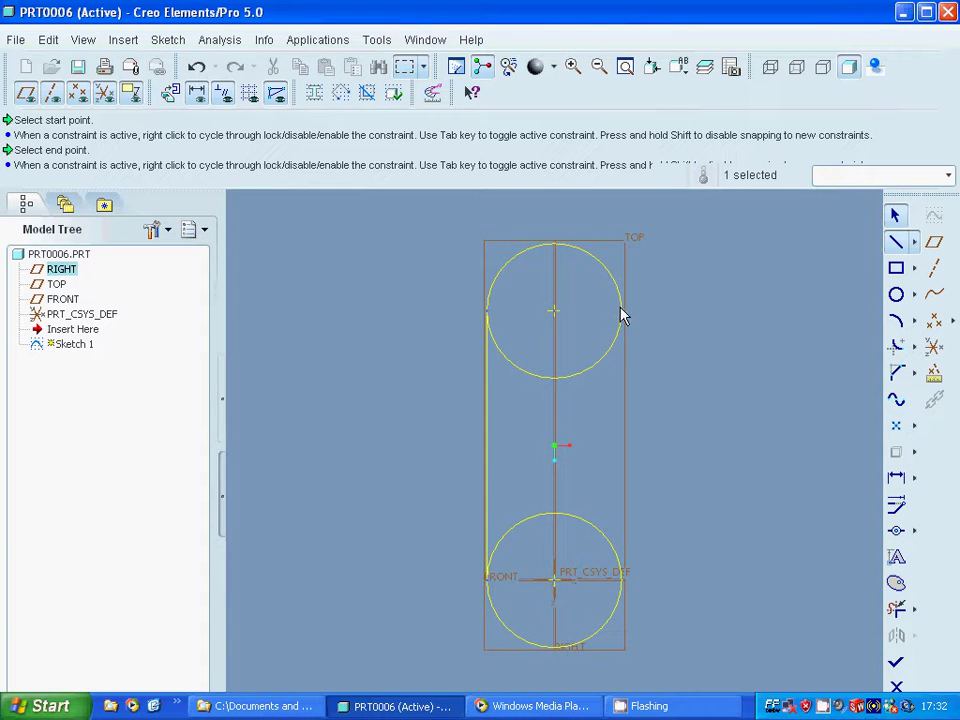
click(622, 315)
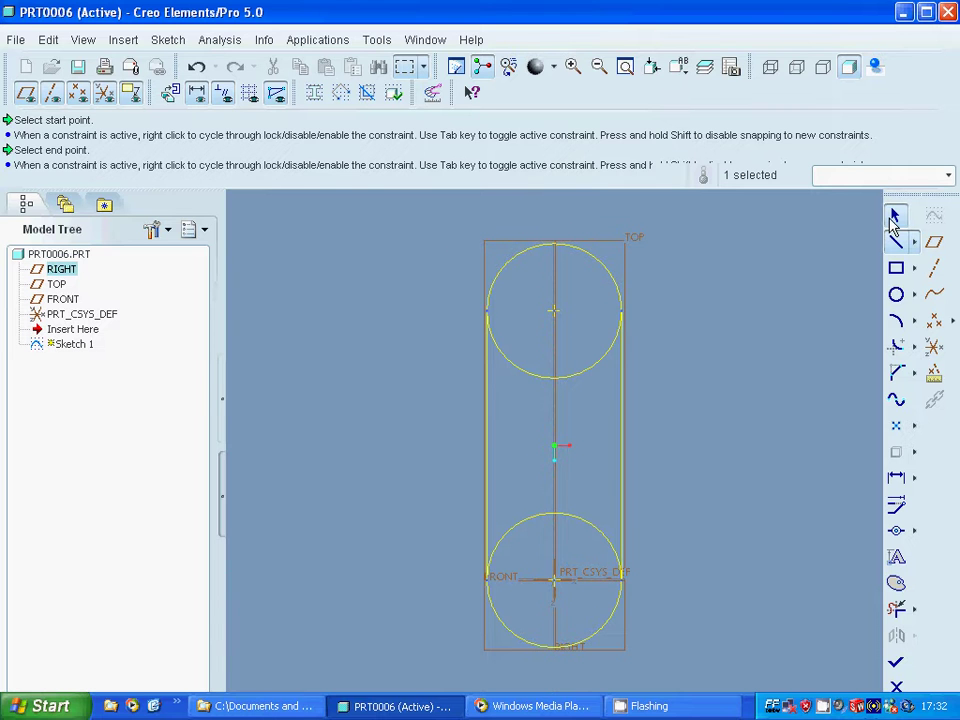
click(895, 218)
Trim away the inner arcs of both circles to leave a closed slot outline, and finish the sketch.
click(896, 608)
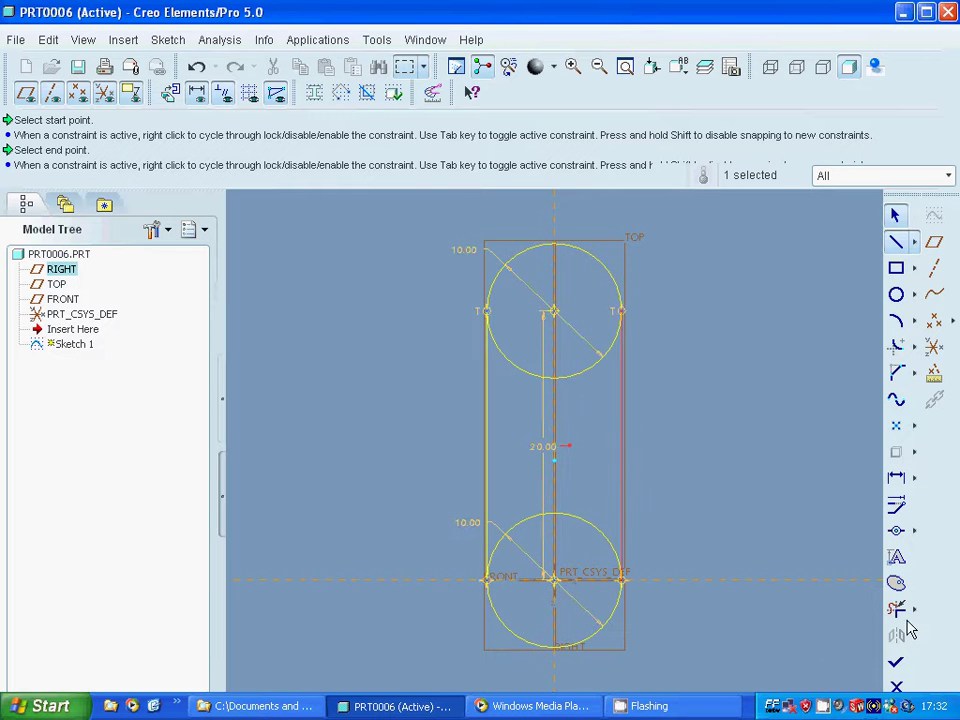
click(523, 379)
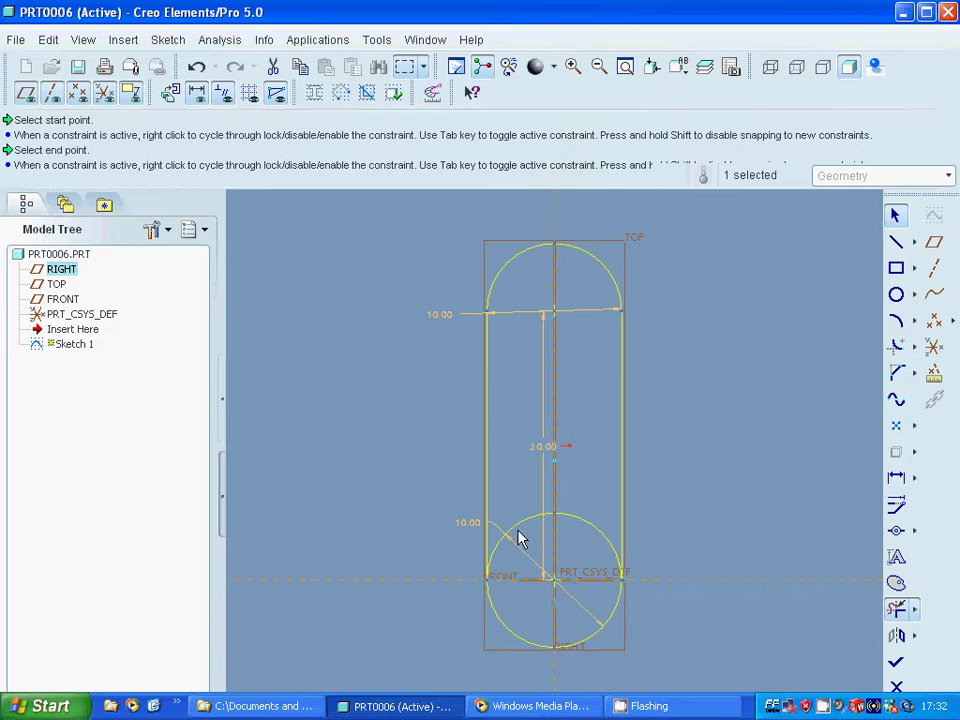
click(515, 529)
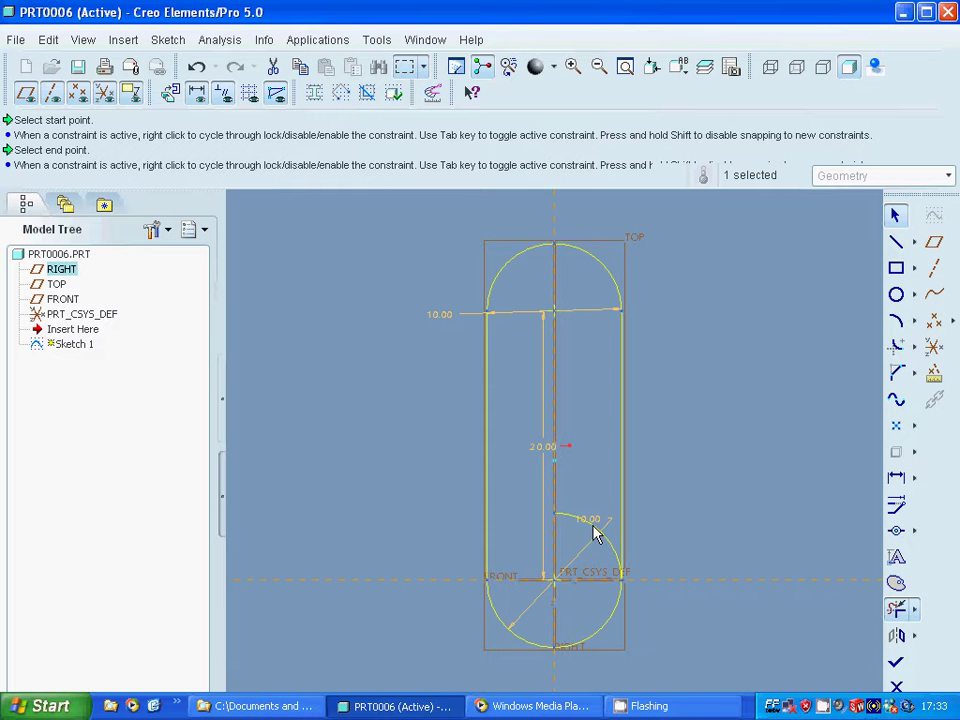
click(594, 535)
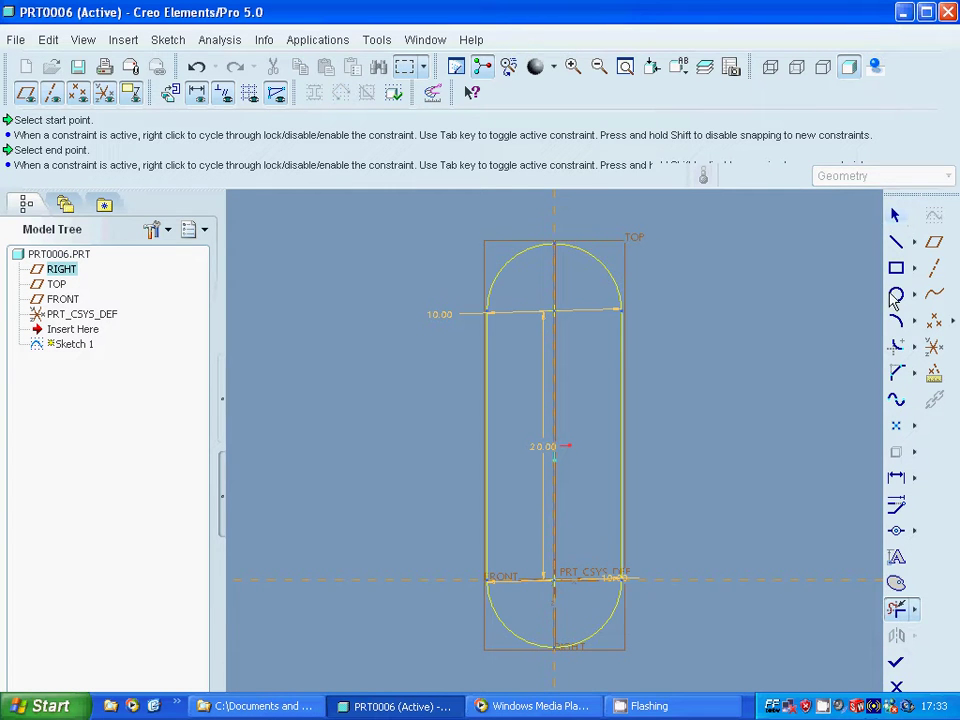
click(897, 217)
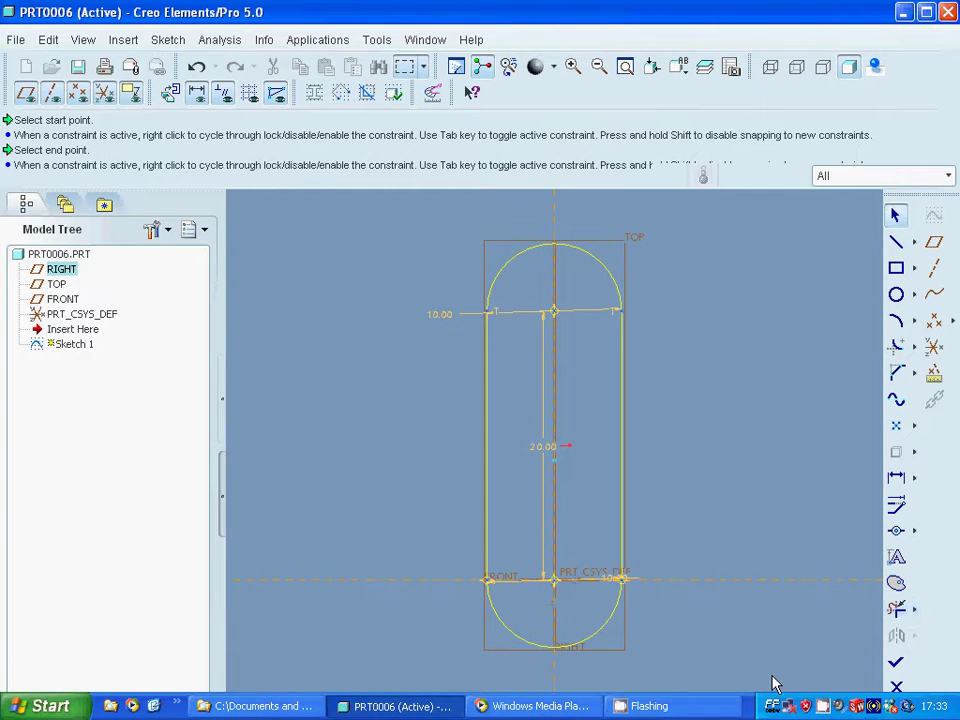
click(895, 662)
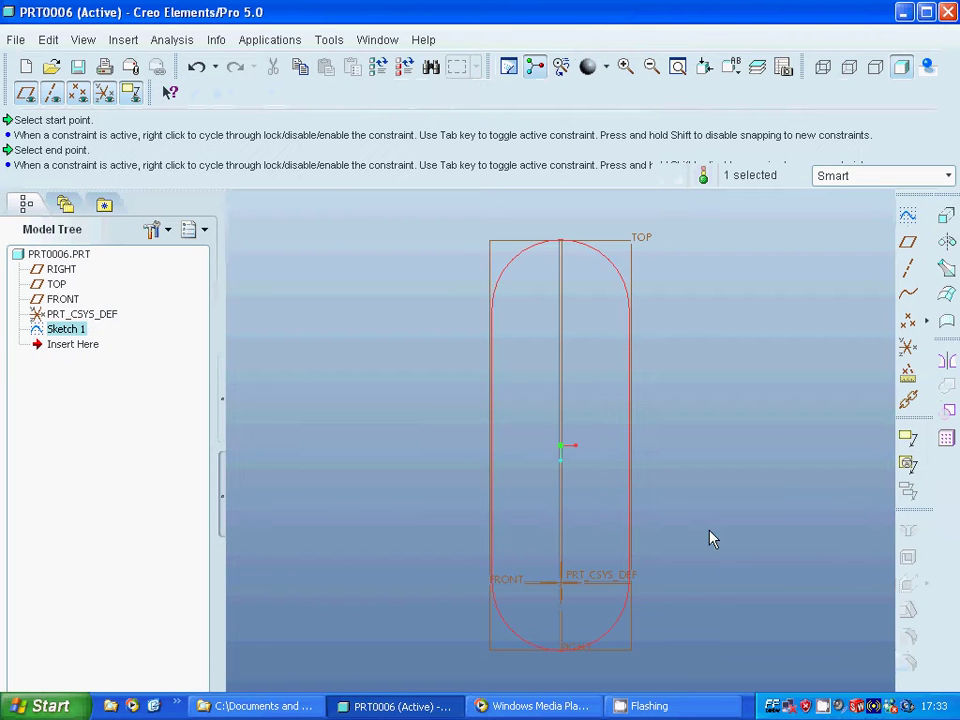
Start a sweep protrusion along the four curves of the closed slot sketch, picked one by one, with no inner faces.
click(122, 40)
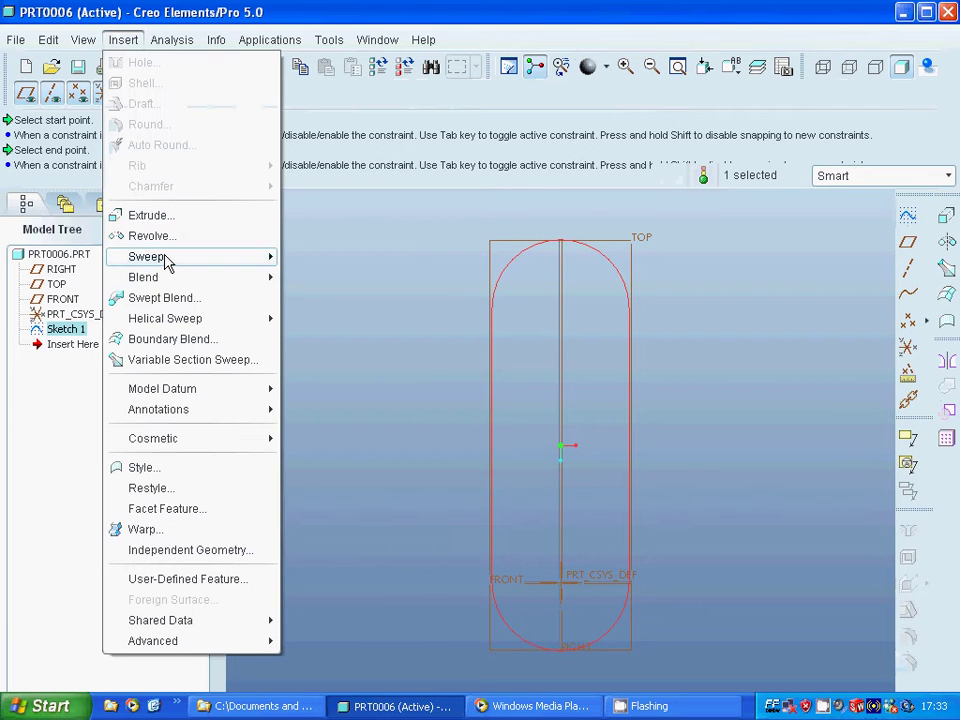
mouse_move(140, 257)
click(300, 258)
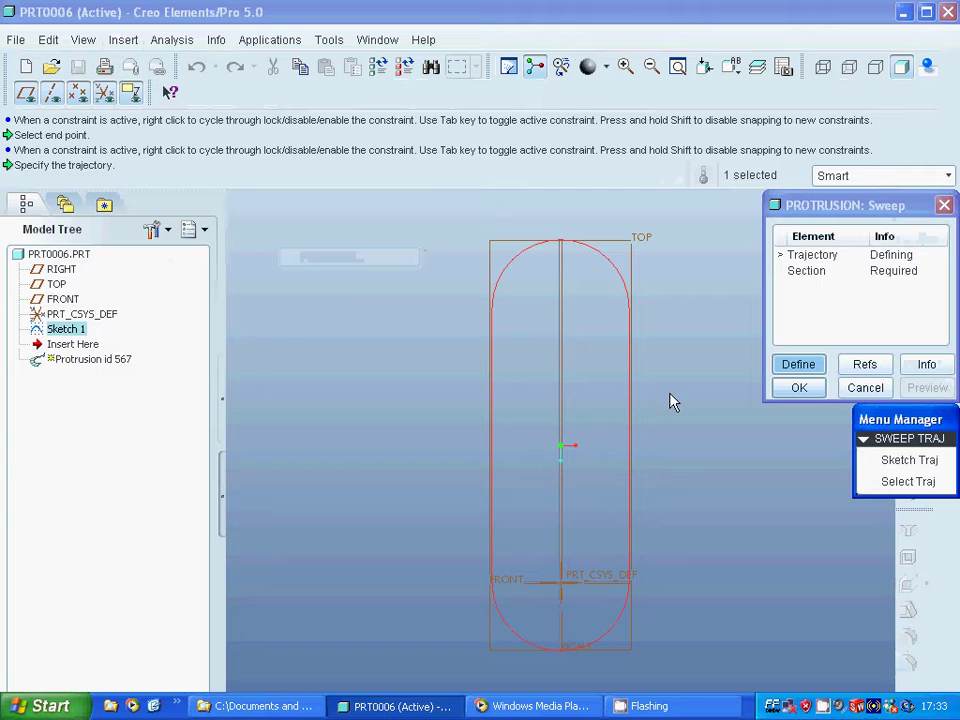
click(909, 482)
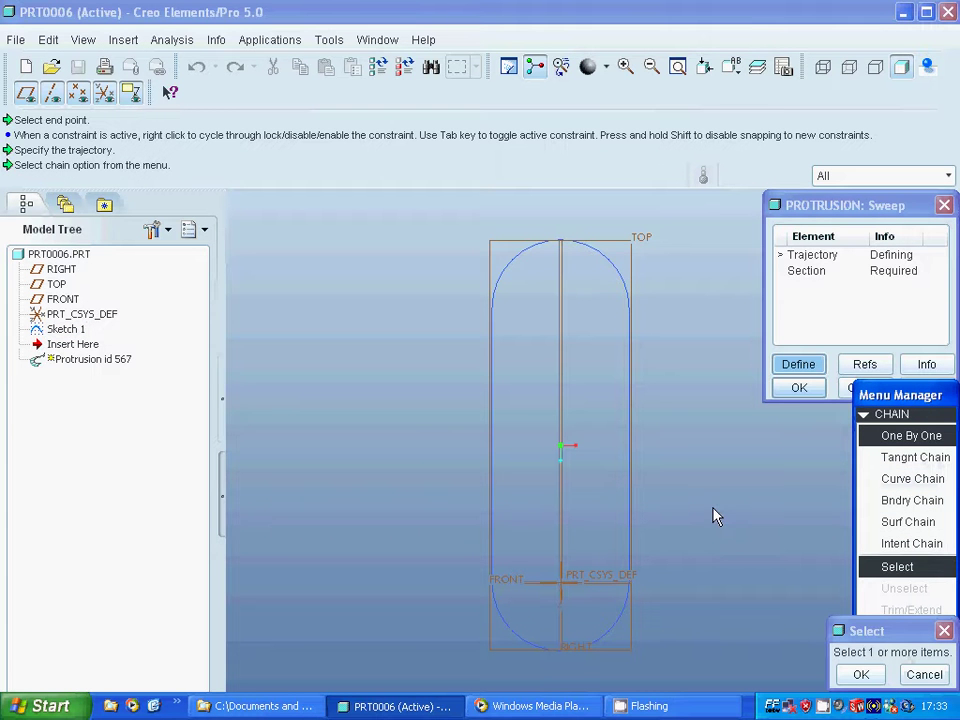
click(628, 457)
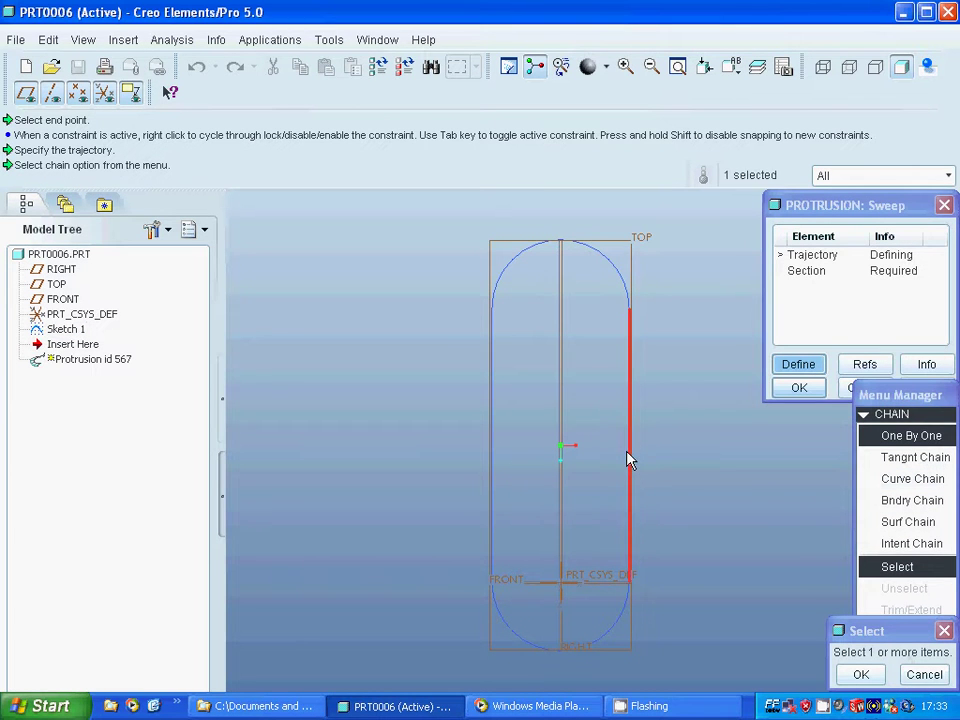
click(616, 275)
click(493, 347)
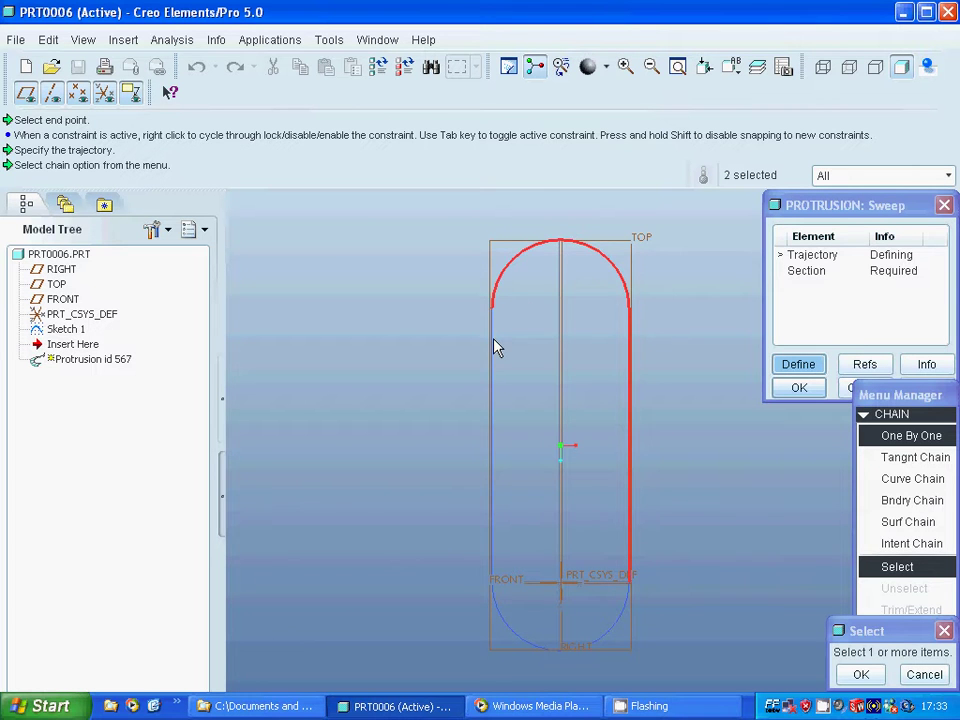
click(508, 628)
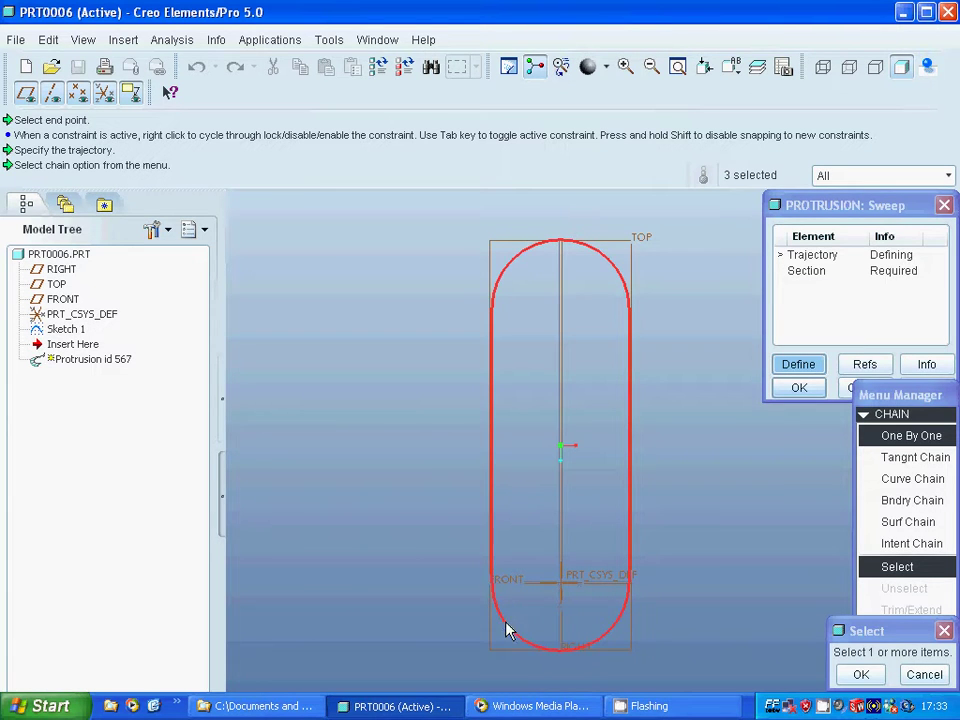
click(860, 675)
click(905, 658)
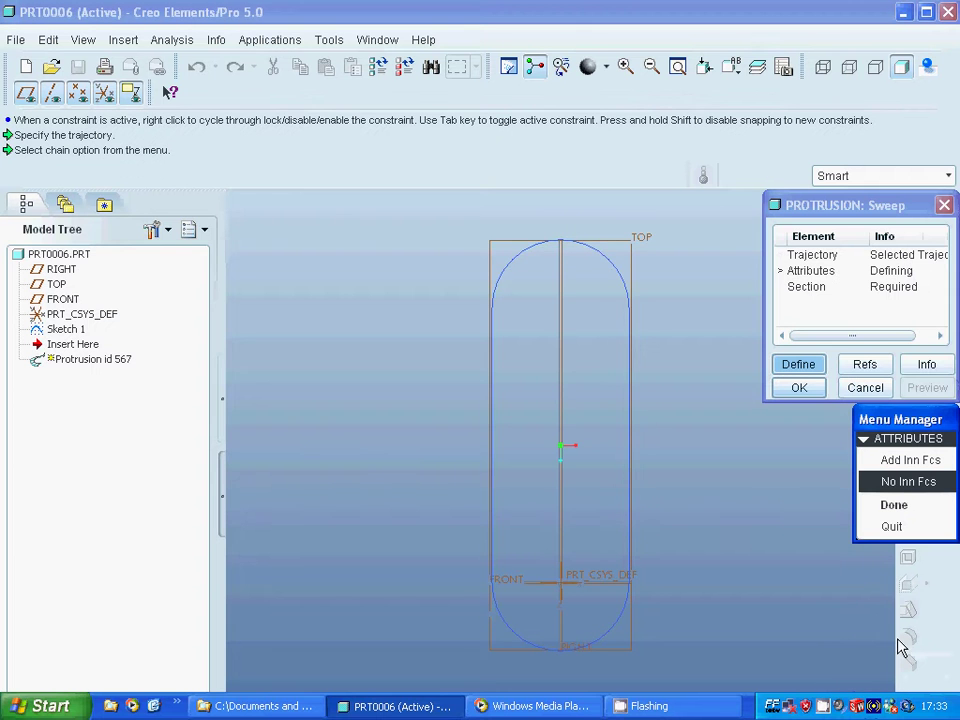
click(878, 504)
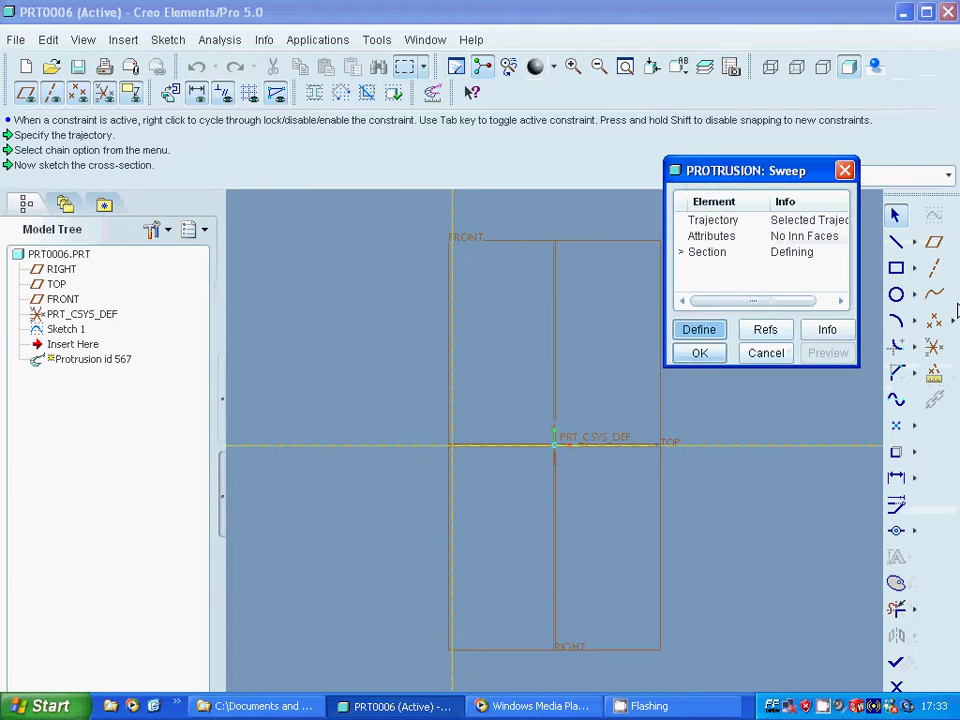
Sketch a circular cross-section centred on the trajectory's start point and set its diameter to 5.
click(897, 294)
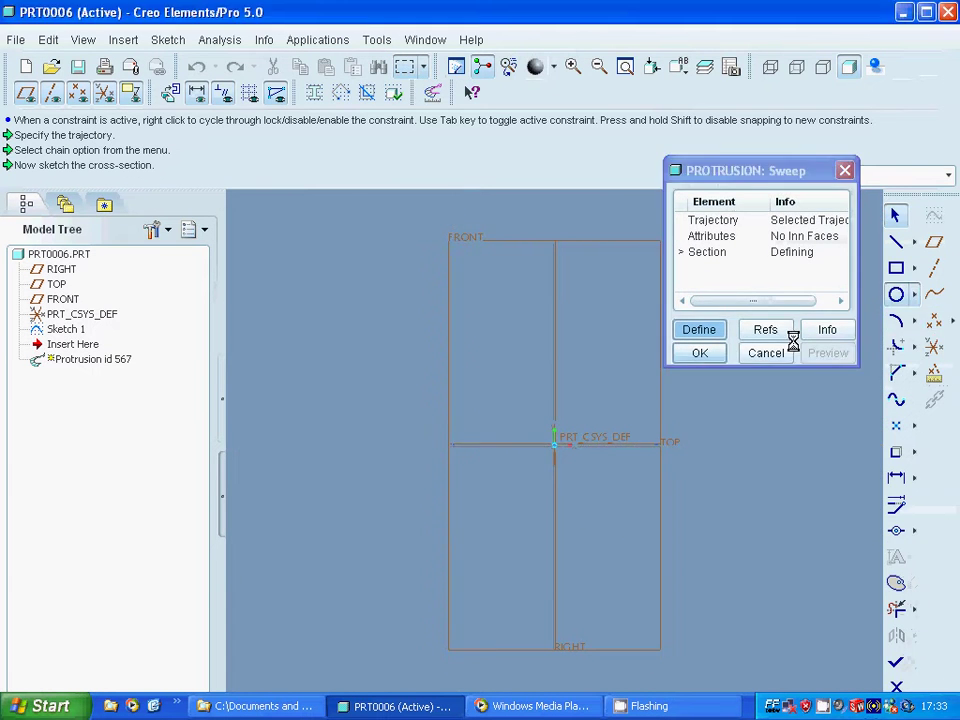
click(456, 452)
middle_click(462, 465)
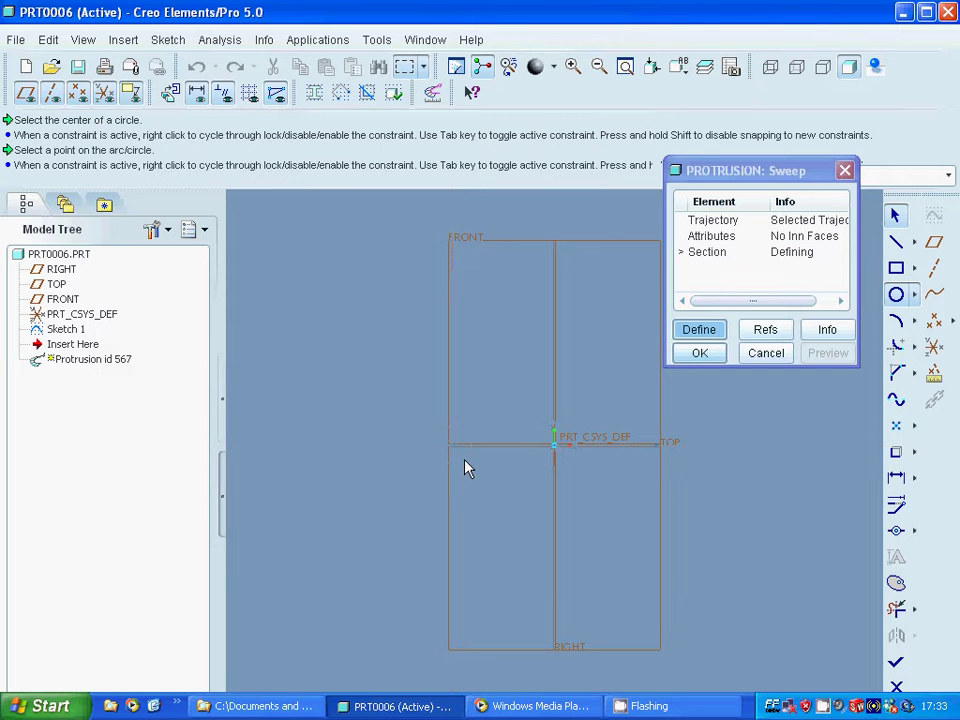
double_click(420, 435)
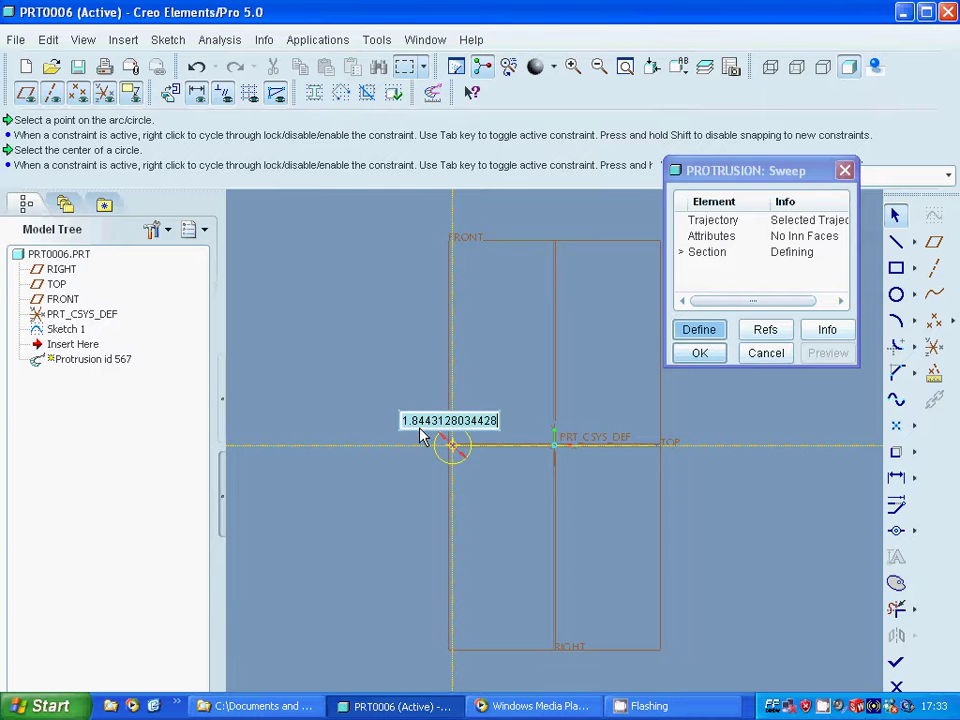
text(5)
key(Return)
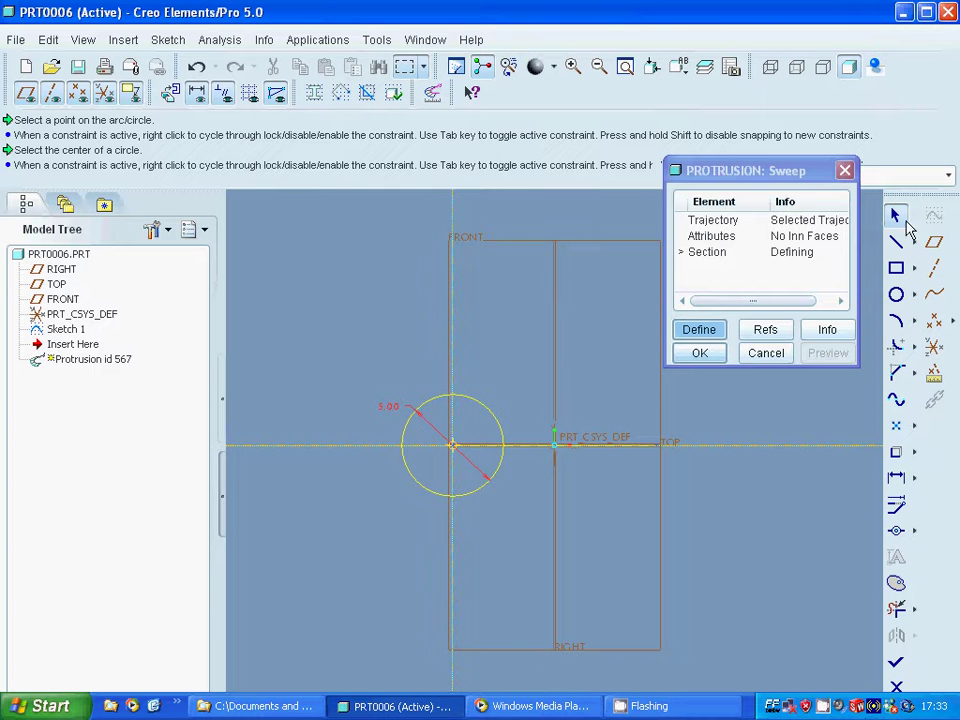
Finish the section sketch and complete the sweep protrusion to form the solid link.
click(896, 661)
click(838, 358)
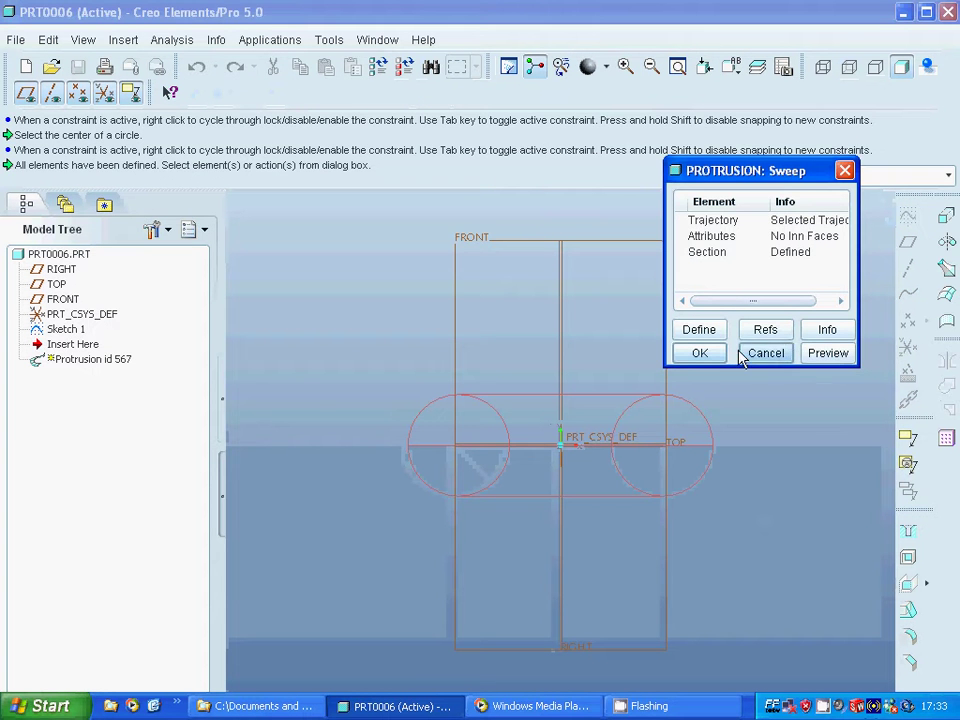
click(703, 354)
mouse_move(694, 326)
middle_down()
mouse_move(690, 317)
mouse_move(633, 387)
mouse_move(639, 343)
mouse_move(643, 360)
middle_up()
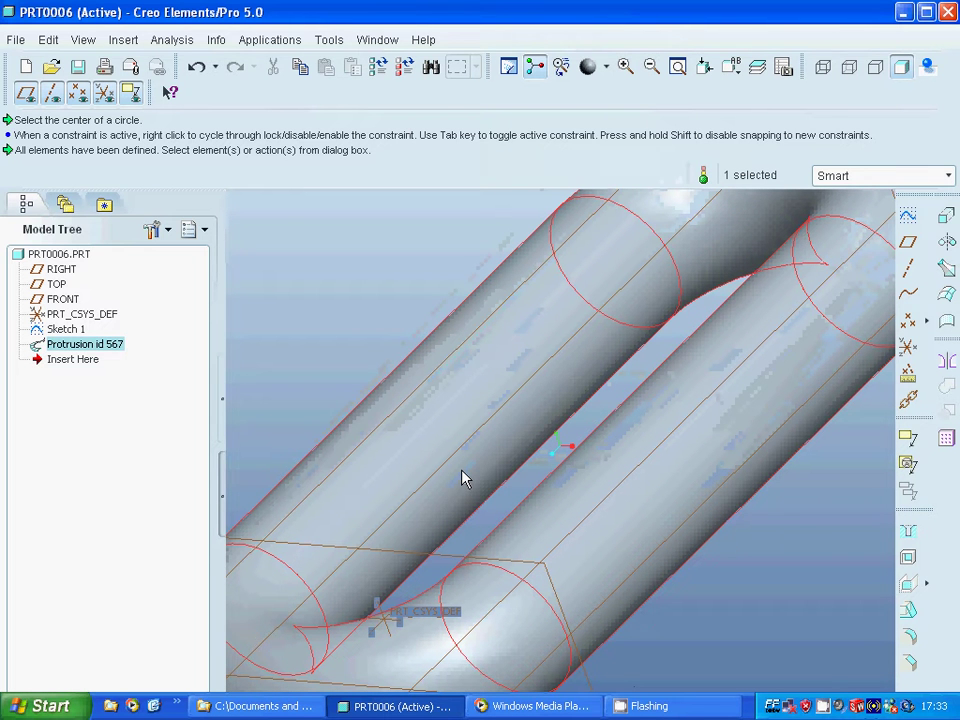
Start a new sketch on the RIGHT plane, with the TOP plane as the reference oriented to the top.
click(61, 269)
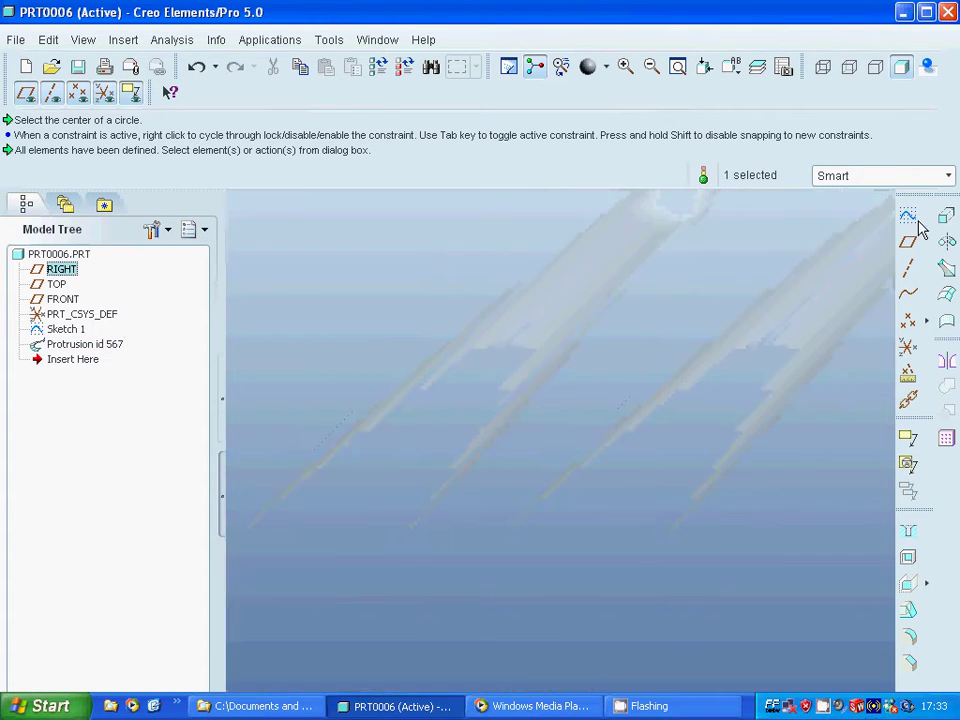
click(908, 215)
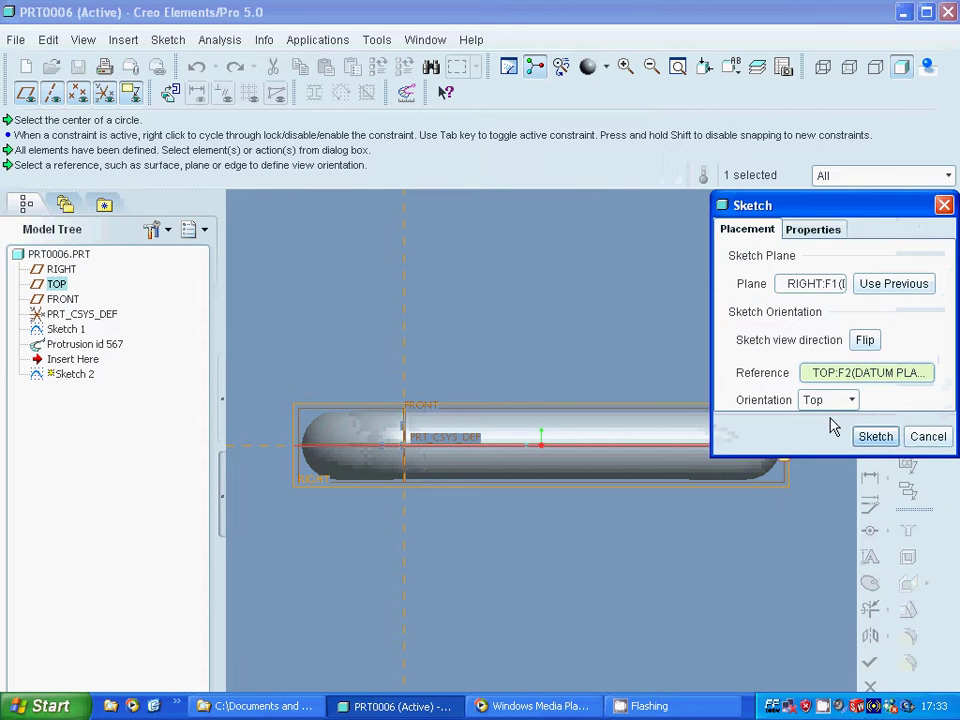
click(870, 437)
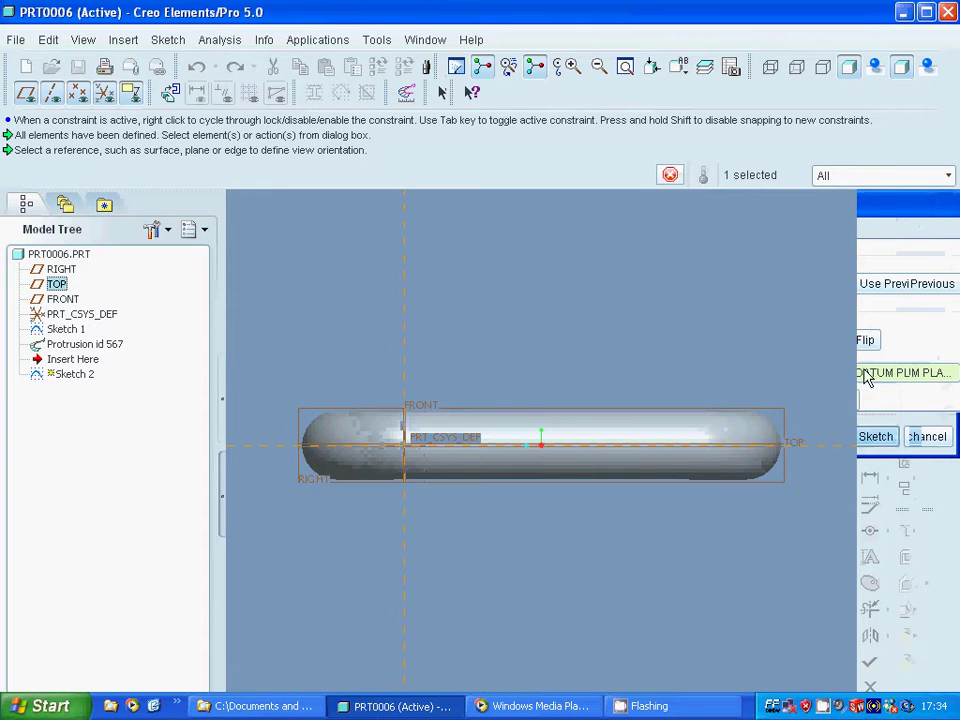
Draw two equal circles on the horizontal reference, one at the origin and one about 23 to its left, outside the link.
click(896, 294)
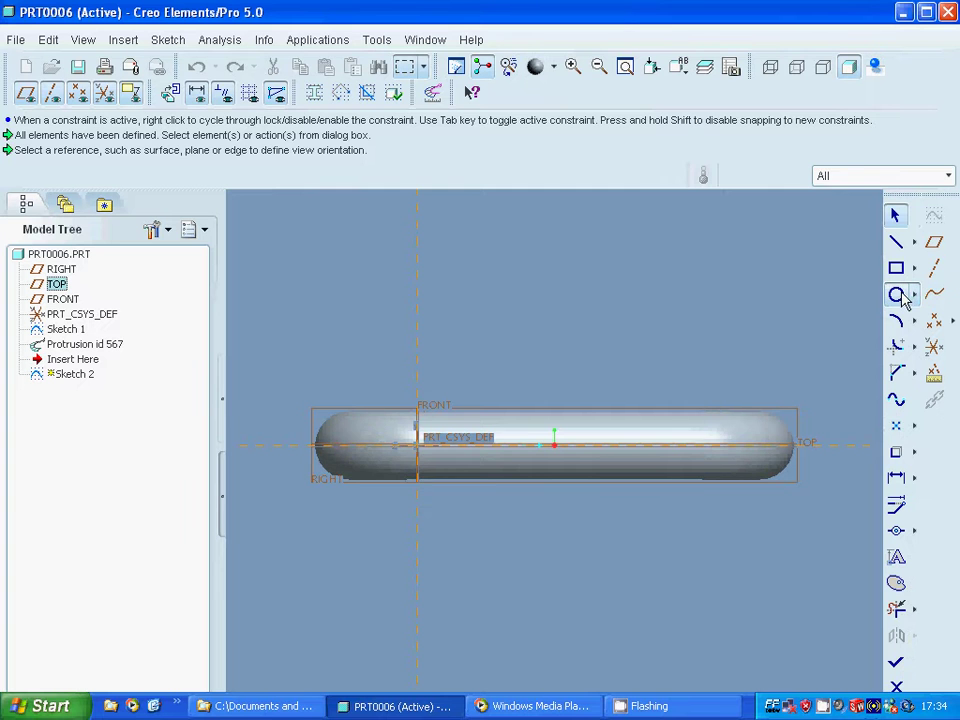
click(418, 445)
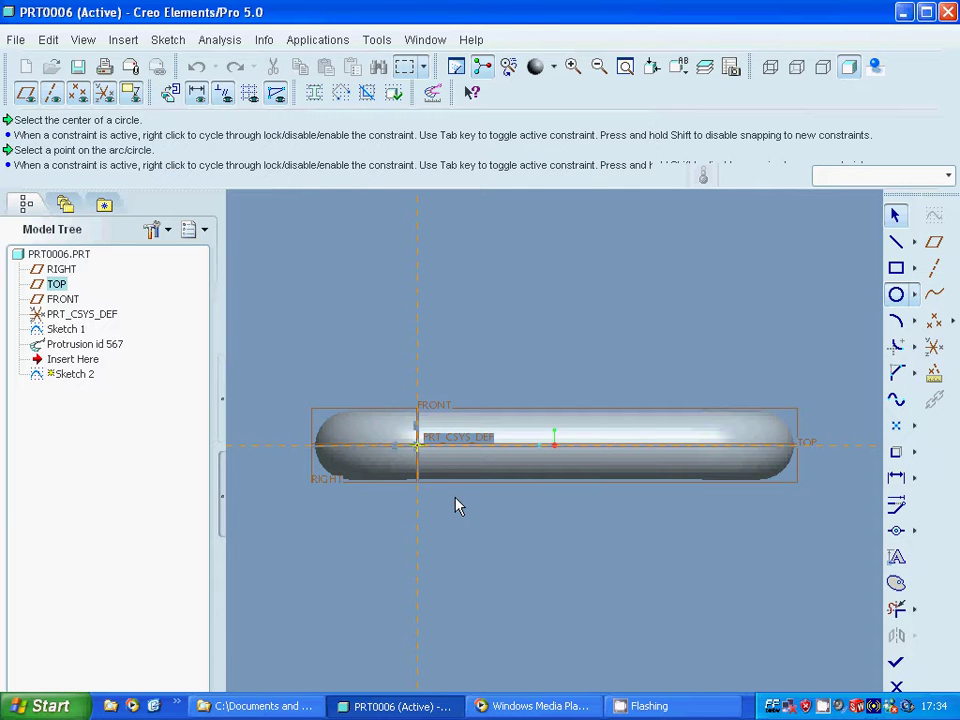
click(455, 507)
click(599, 66)
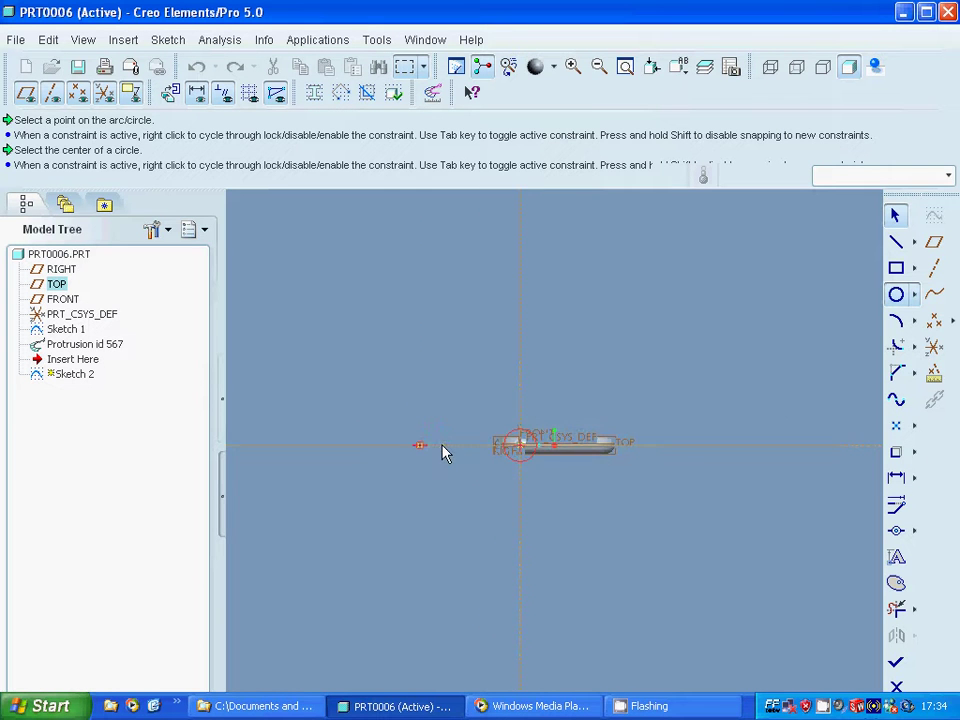
click(442, 450)
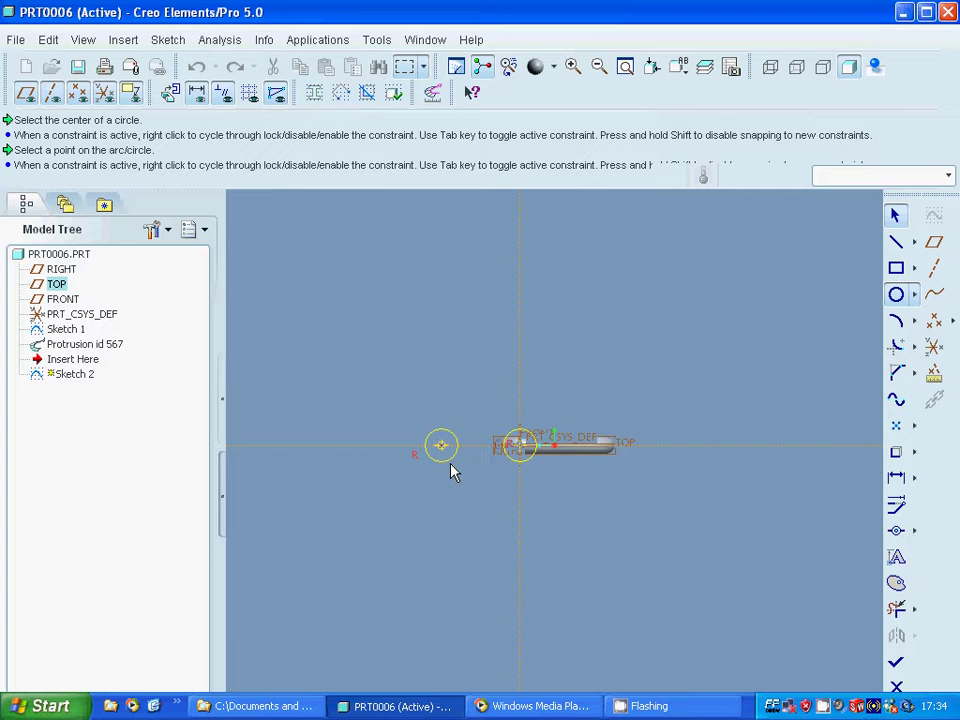
click(464, 470)
click(903, 208)
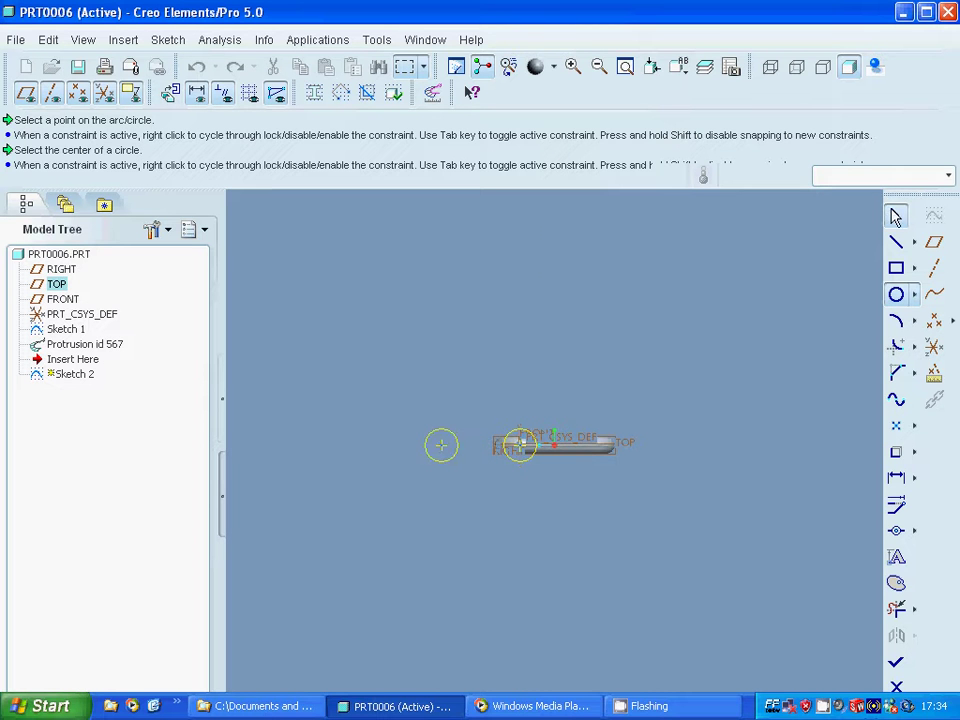
middle_click(489, 420)
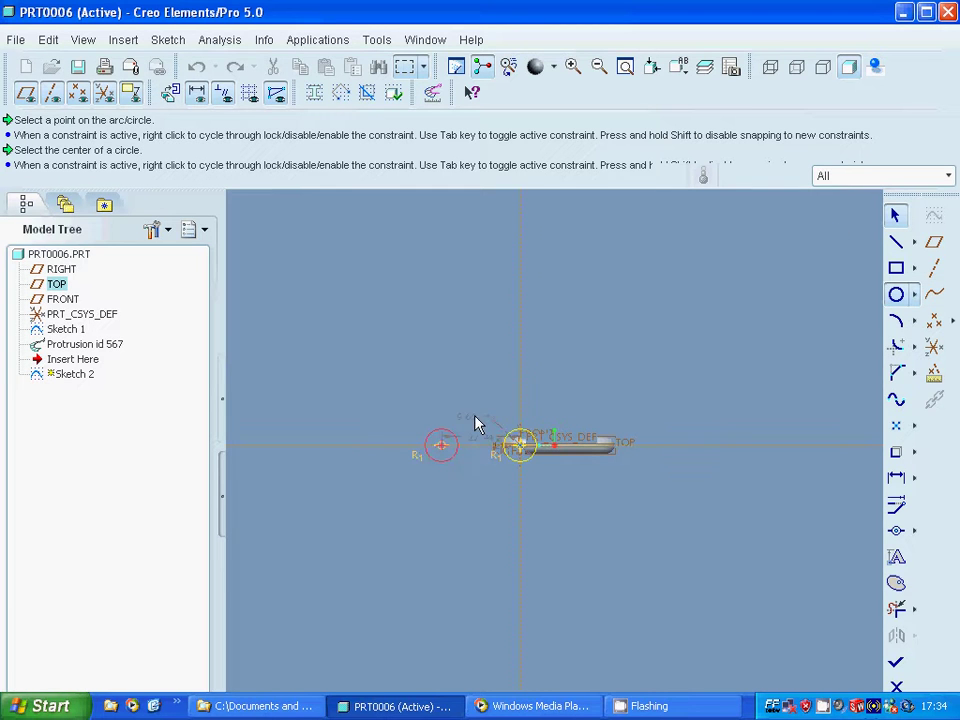
Set the circles' diameter to 10 and the distance between their centres to 20.
double_click(478, 420)
text(10)
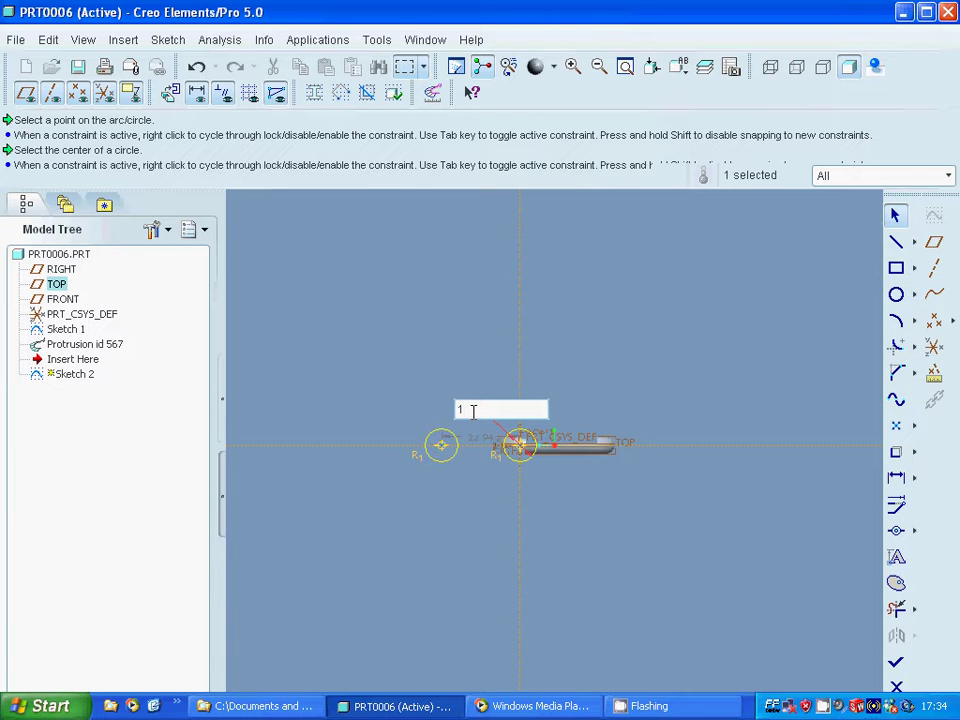
key(Return)
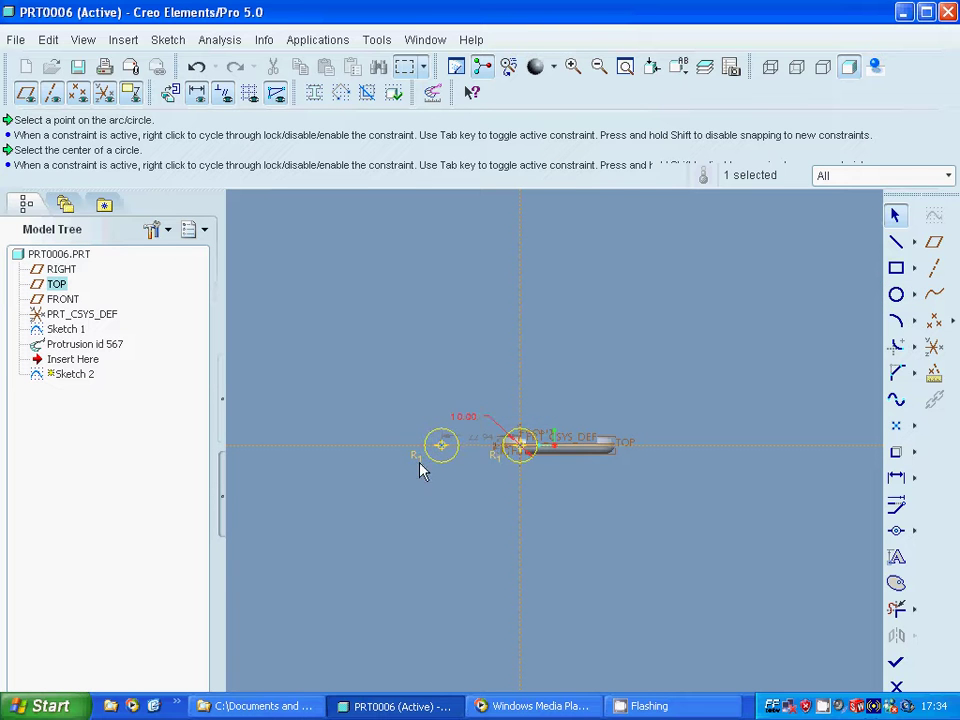
double_click(479, 445)
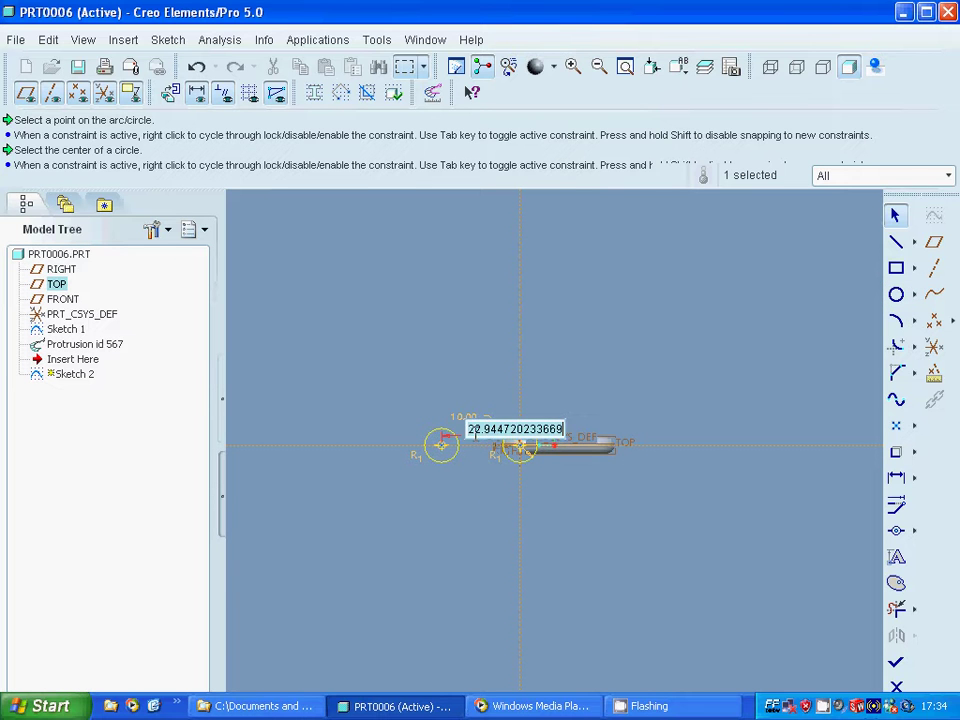
text(20)
key(Return)
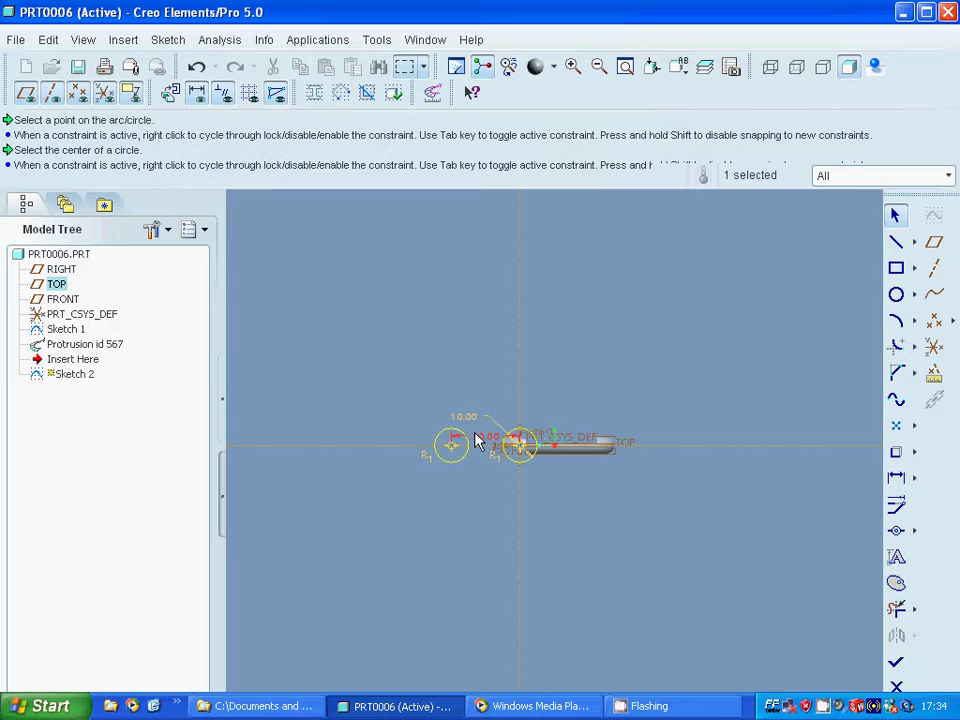
Draw two horizontal tangent lines joining the tops and the bottoms of the two circles.
click(897, 246)
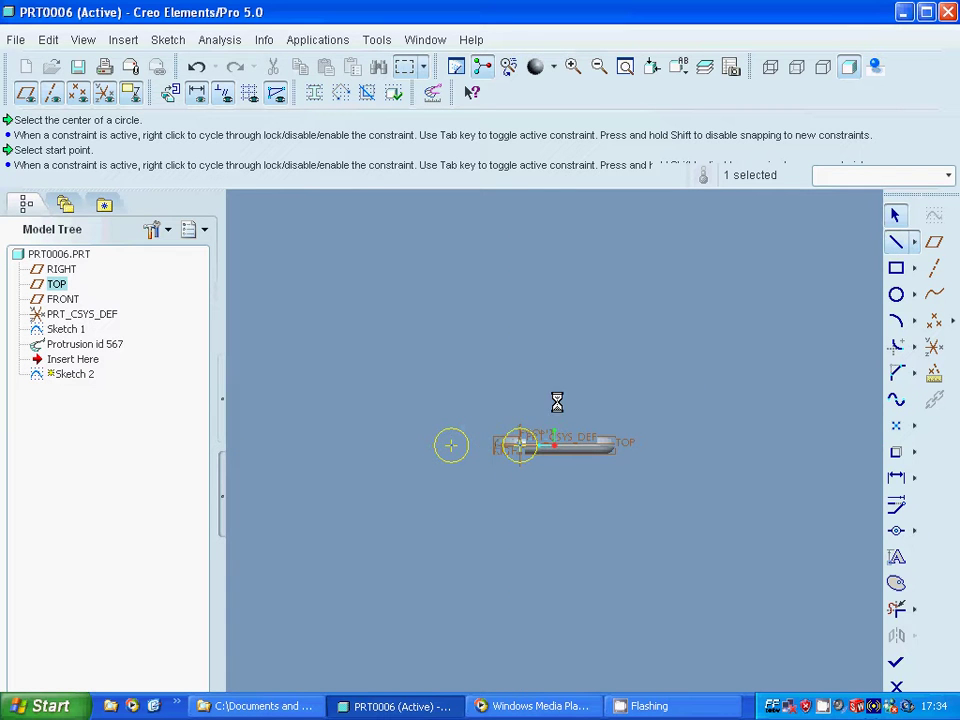
click(520, 430)
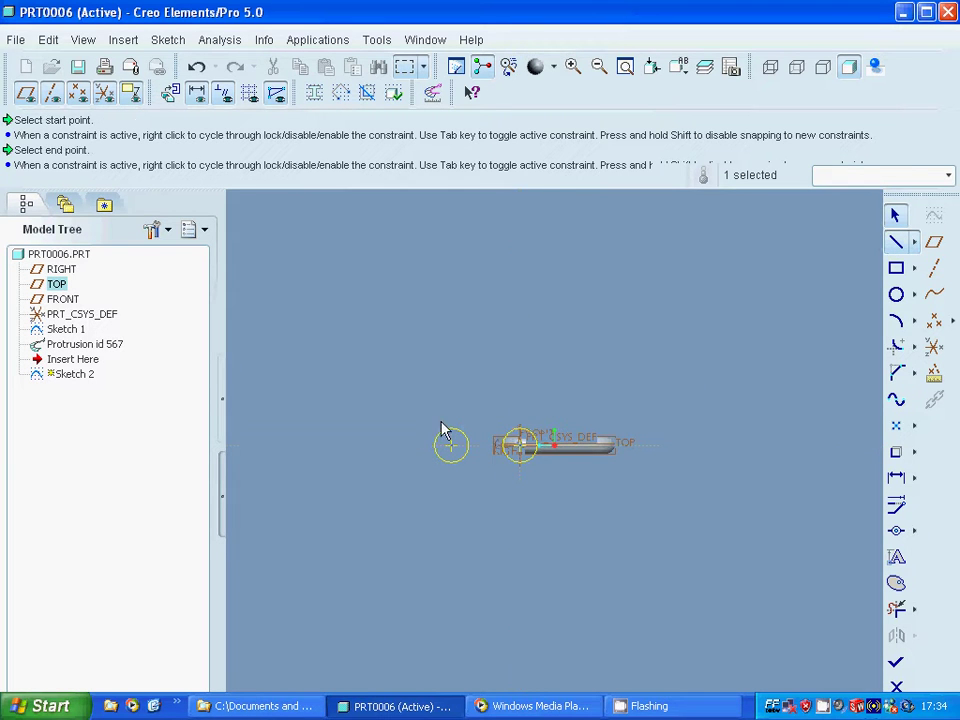
click(451, 431)
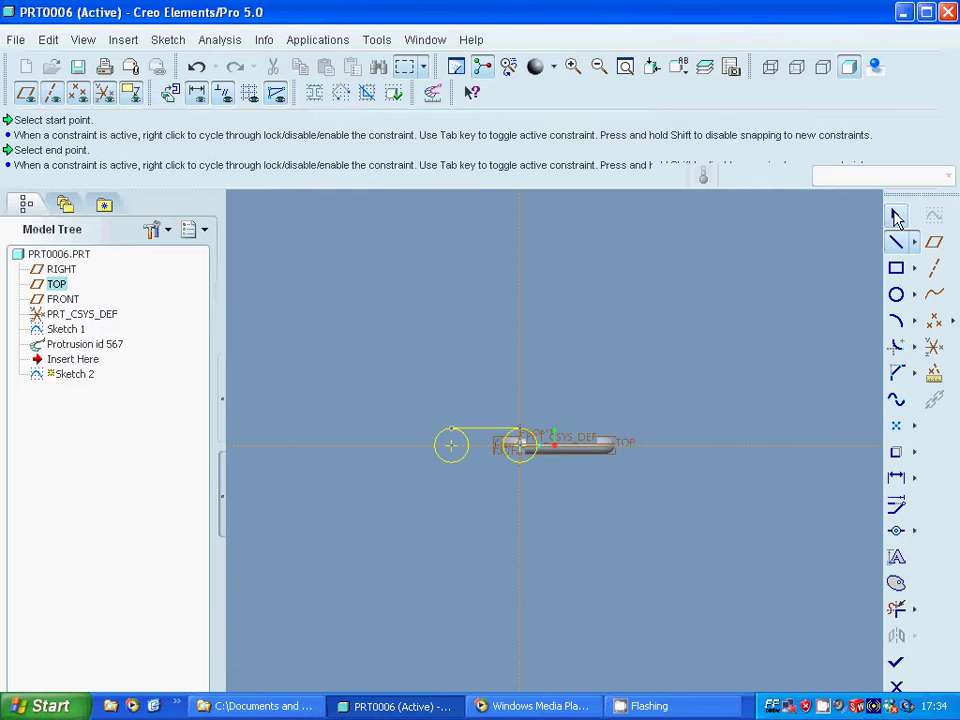
click(895, 217)
click(895, 244)
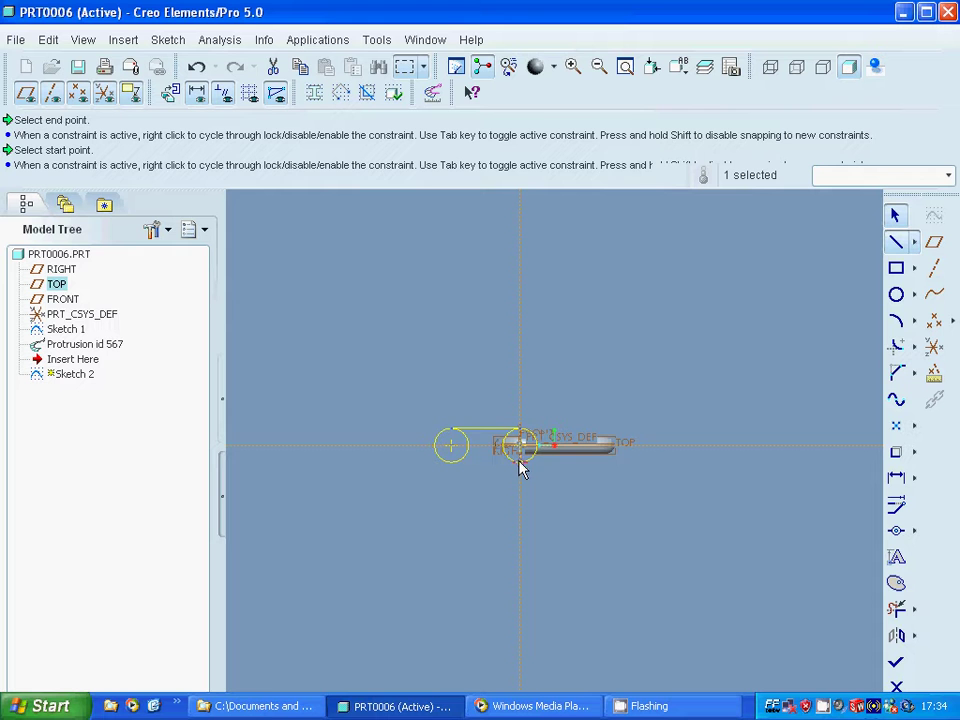
click(519, 462)
click(451, 462)
click(895, 223)
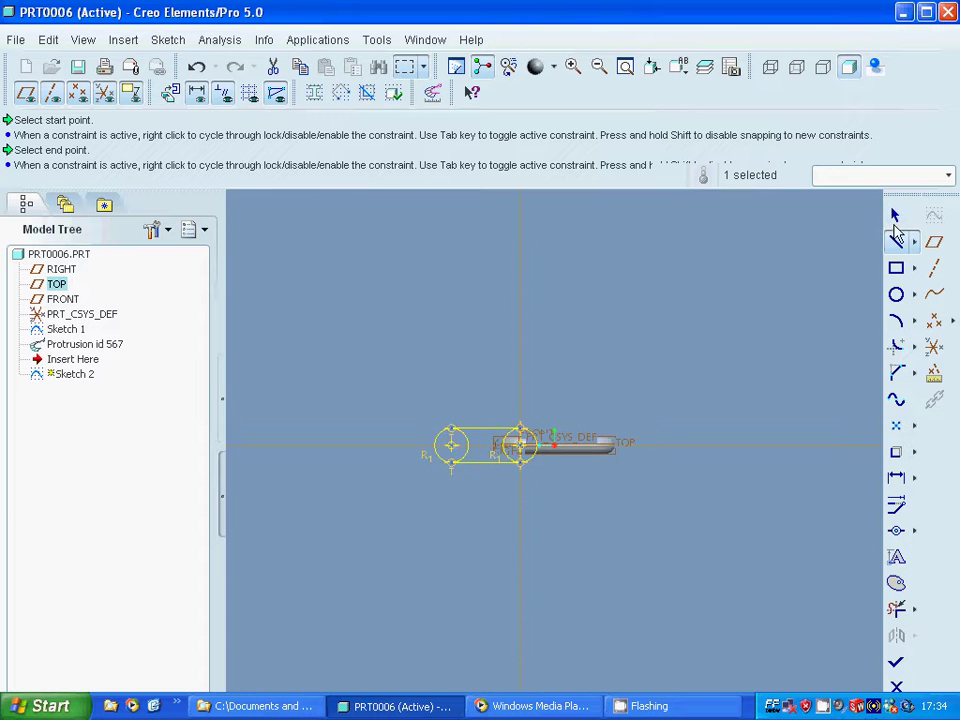
click(895, 215)
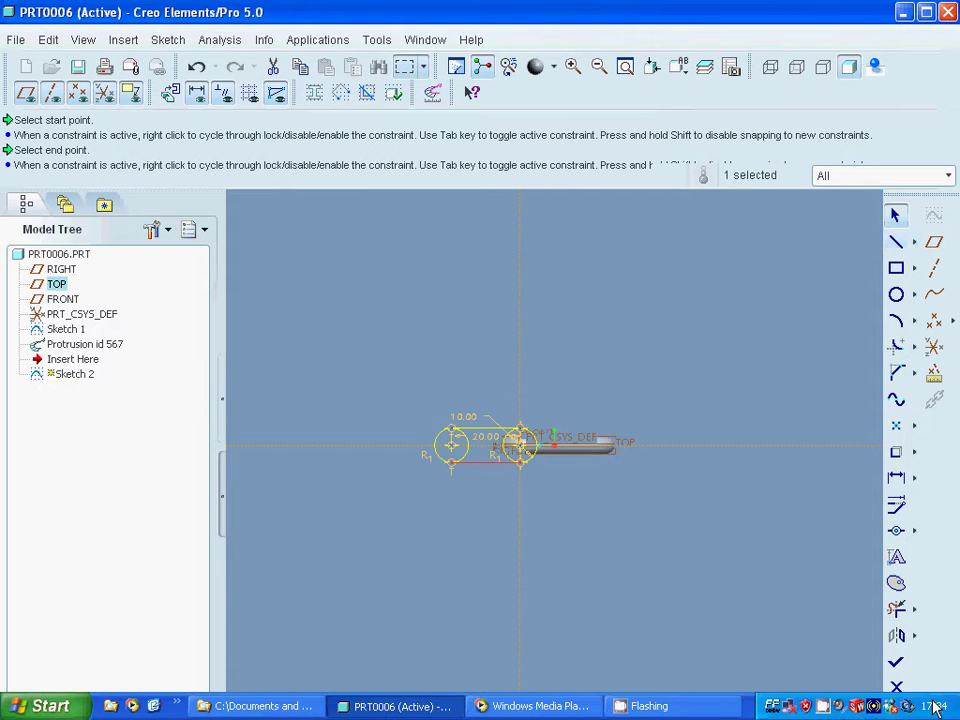
click(896, 607)
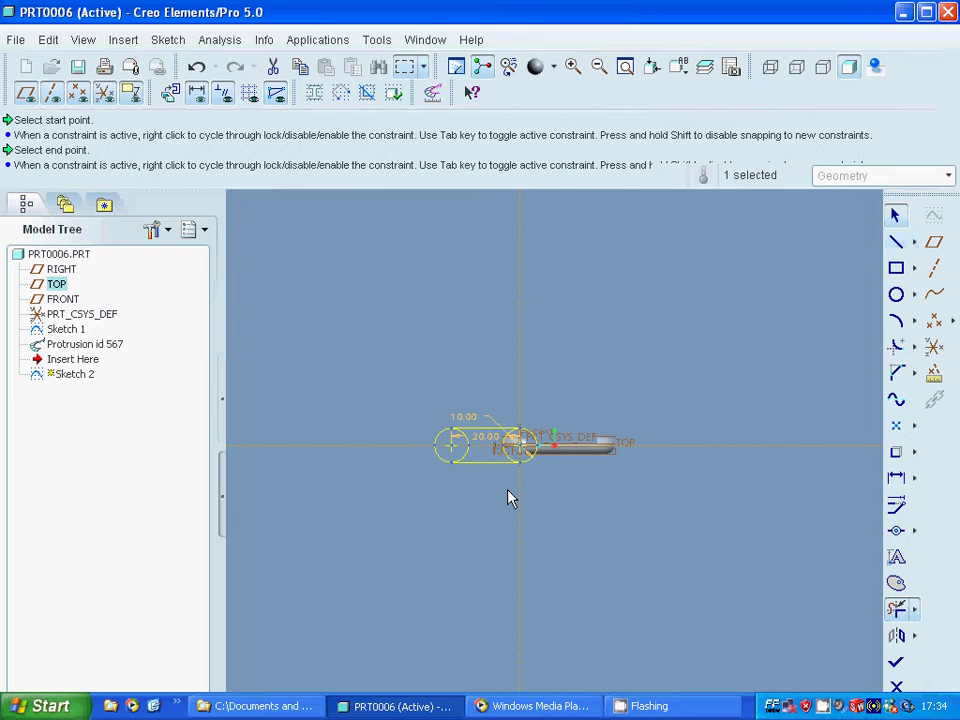
click(508, 432)
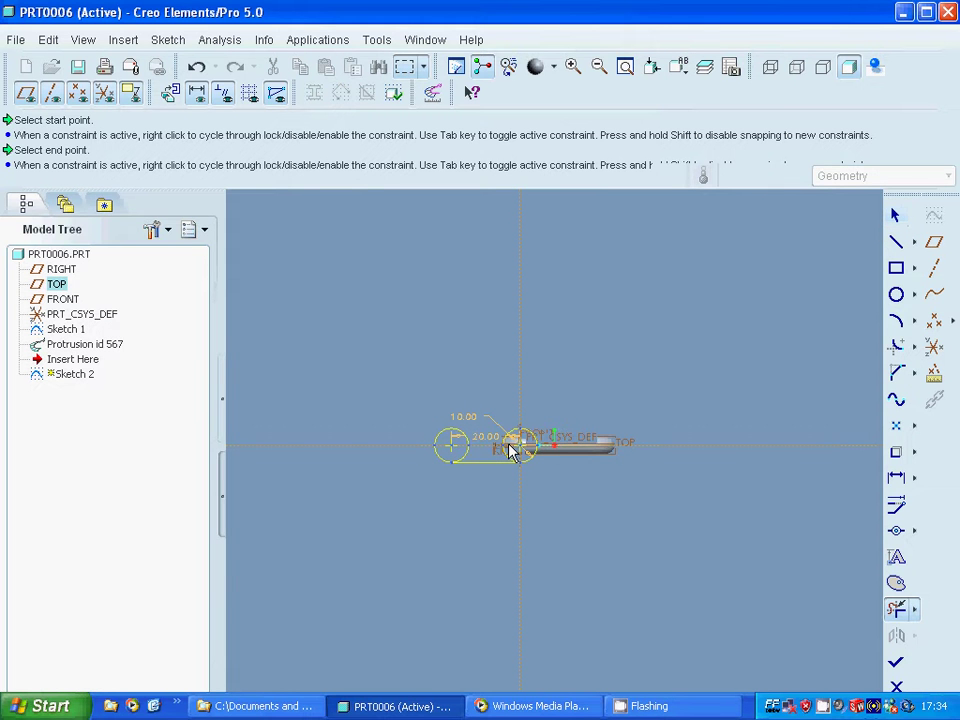
key(ctrl+z)
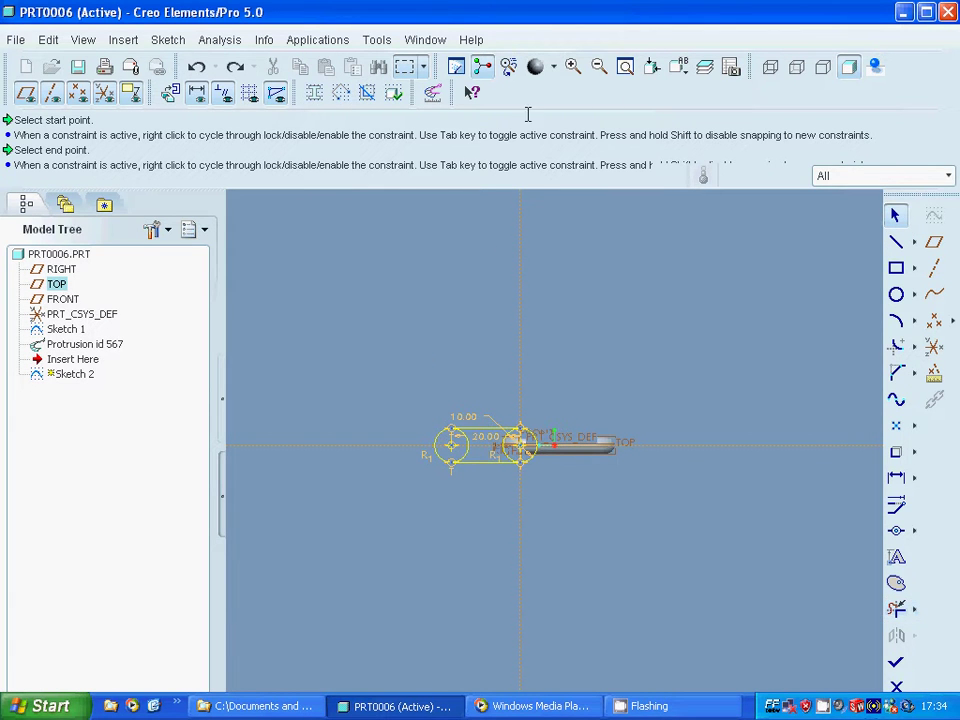
Trim away the inner halves of both circles to leave a closed slot outline, and finish the sketch.
scroll(505, 428, down, 2)
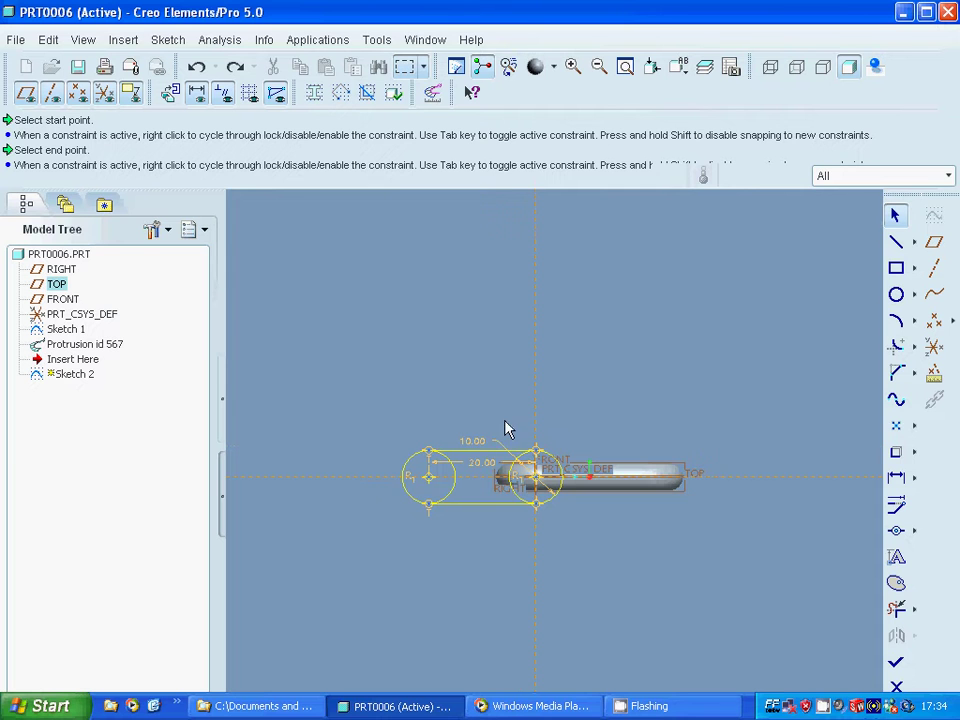
click(897, 608)
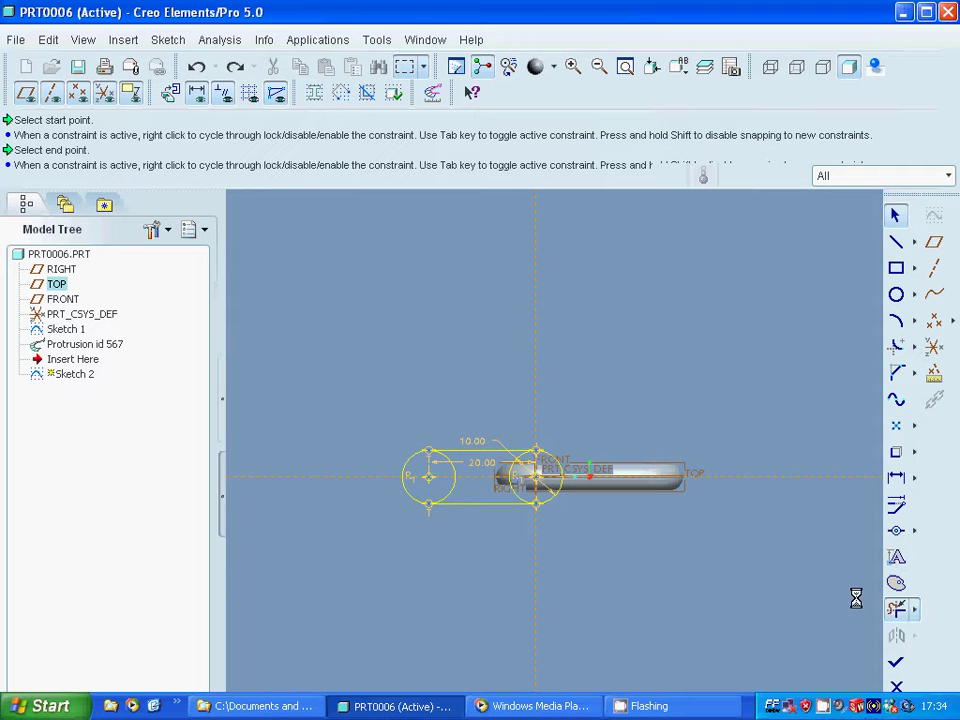
click(519, 457)
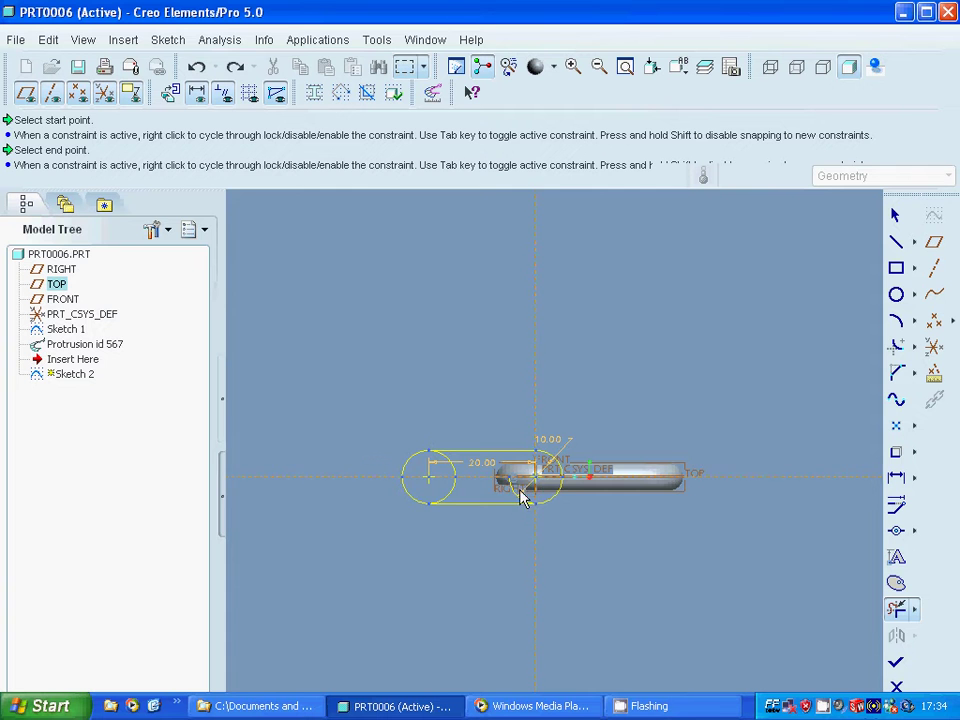
click(516, 492)
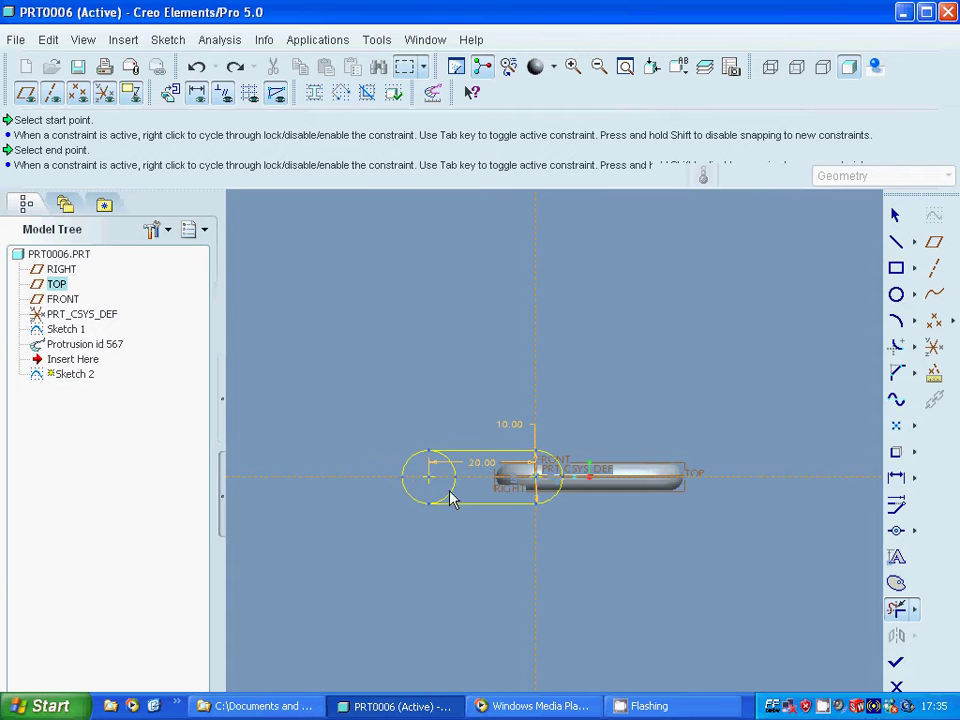
click(450, 494)
click(455, 470)
key(ctrl+z)
click(896, 215)
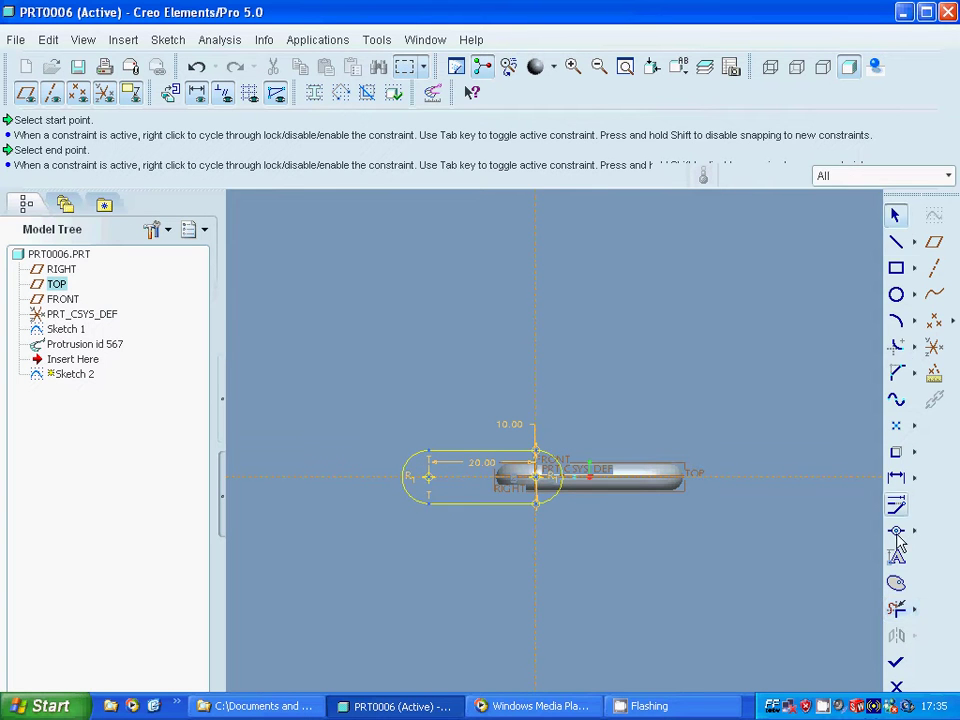
click(897, 665)
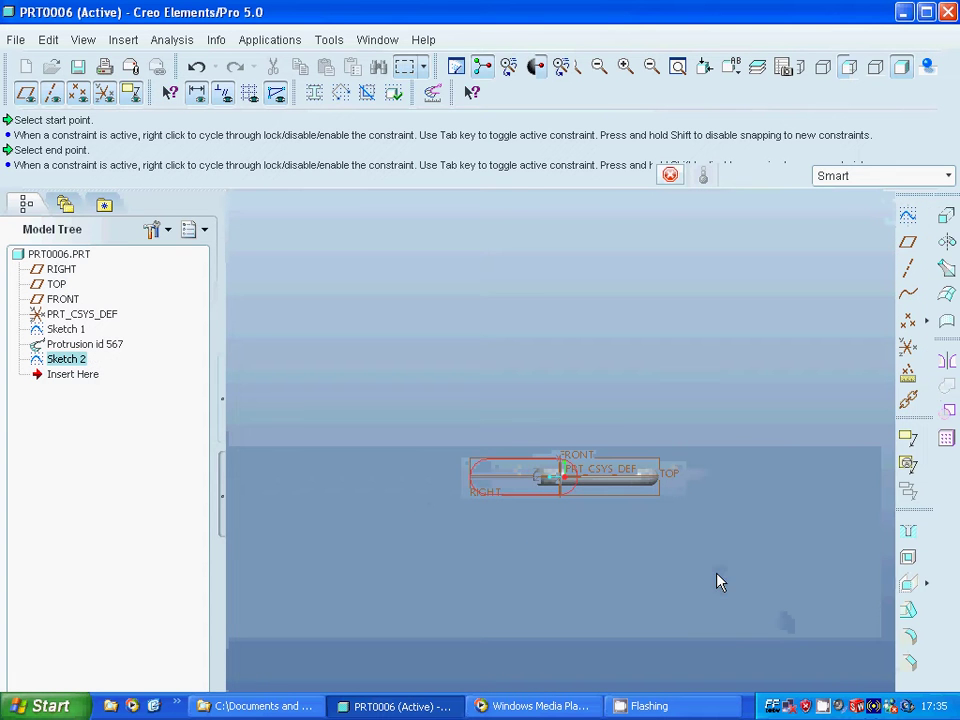
Start a swept protrusion that uses the new slot curve, selected one by one, as its trajectory, with no inner faces.
click(123, 40)
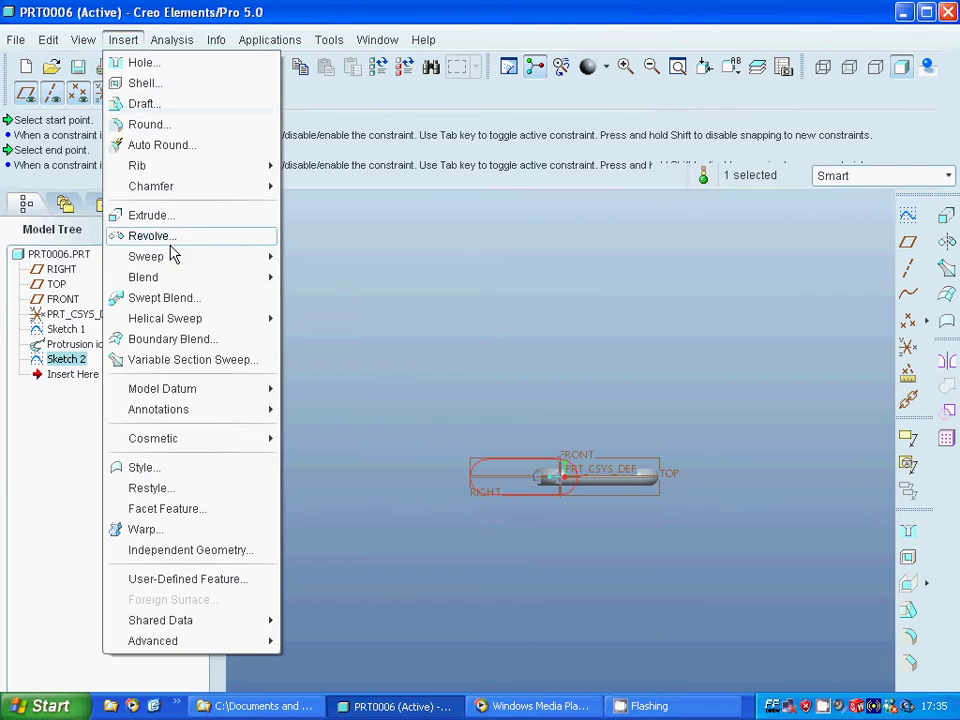
mouse_move(175, 262)
click(330, 256)
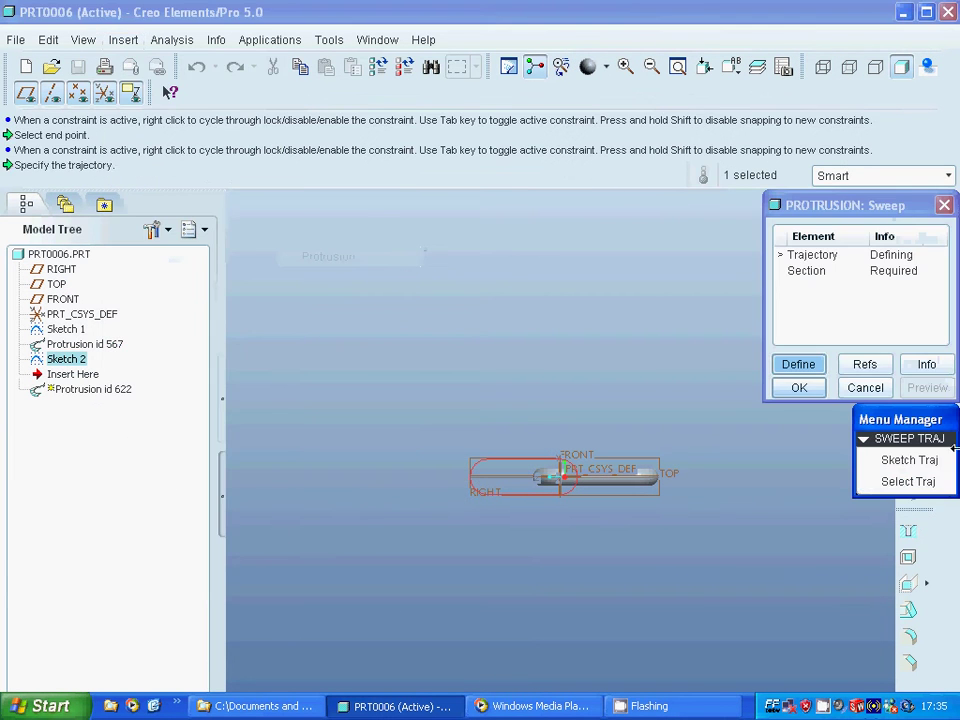
click(896, 482)
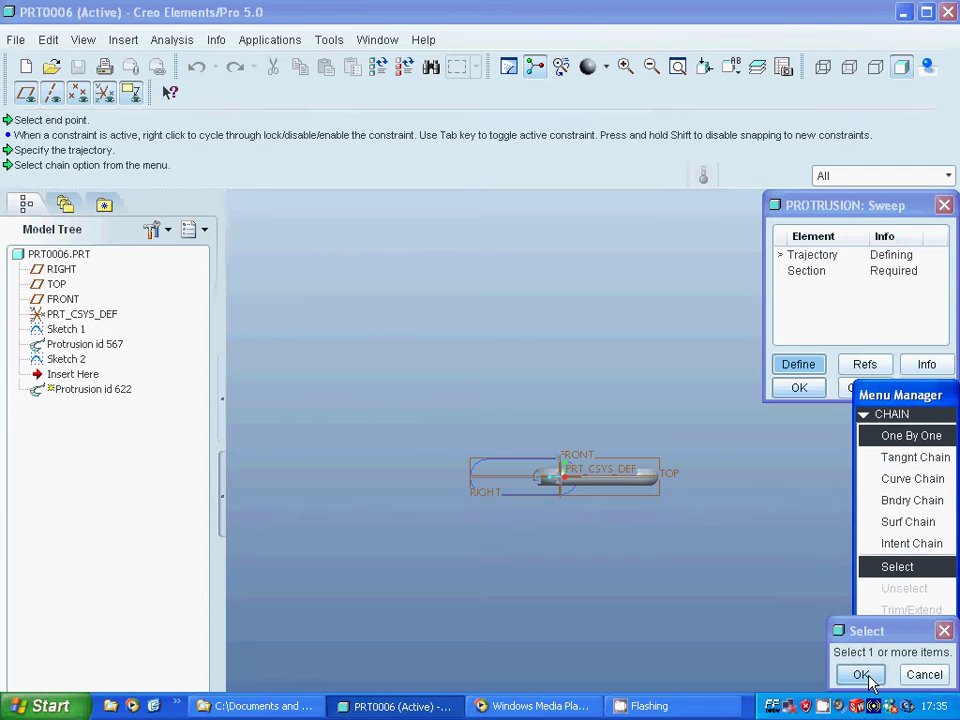
click(574, 487)
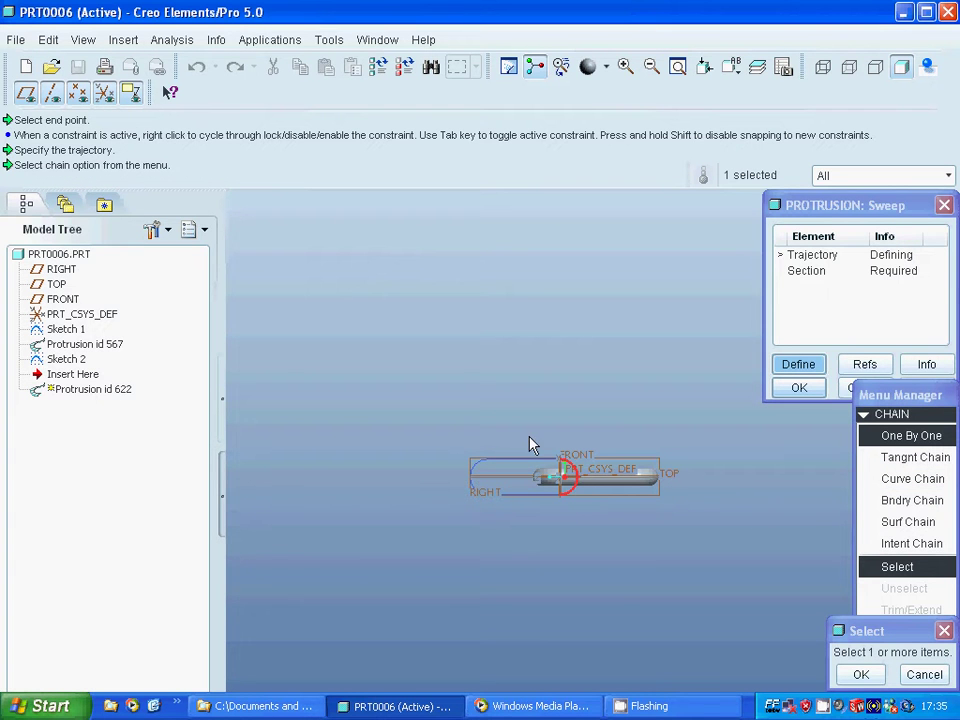
click(518, 497)
click(858, 674)
click(901, 664)
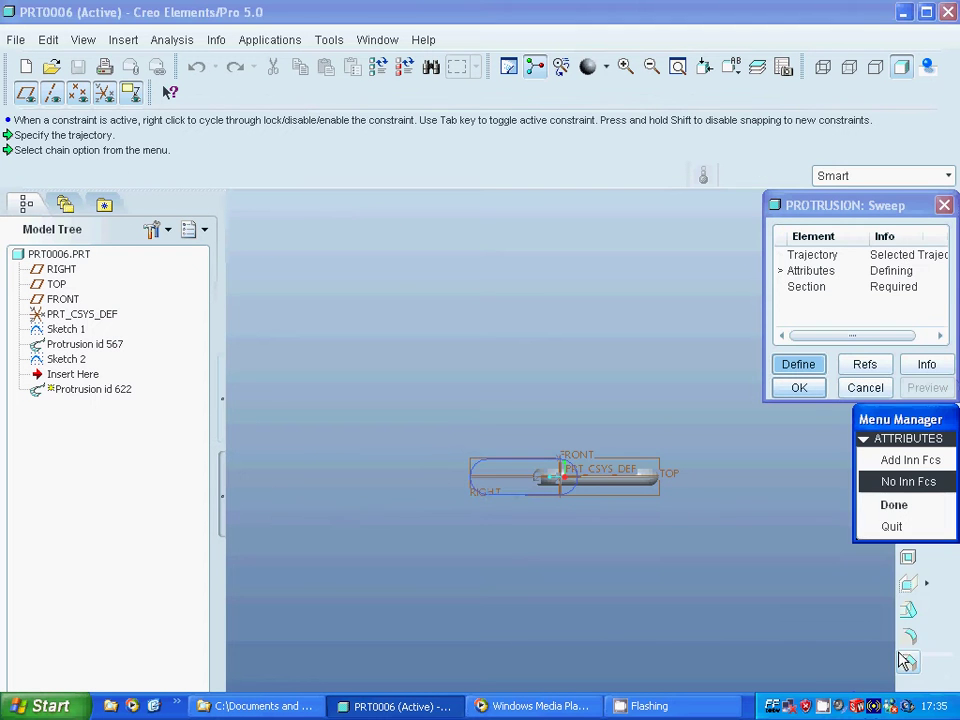
click(885, 514)
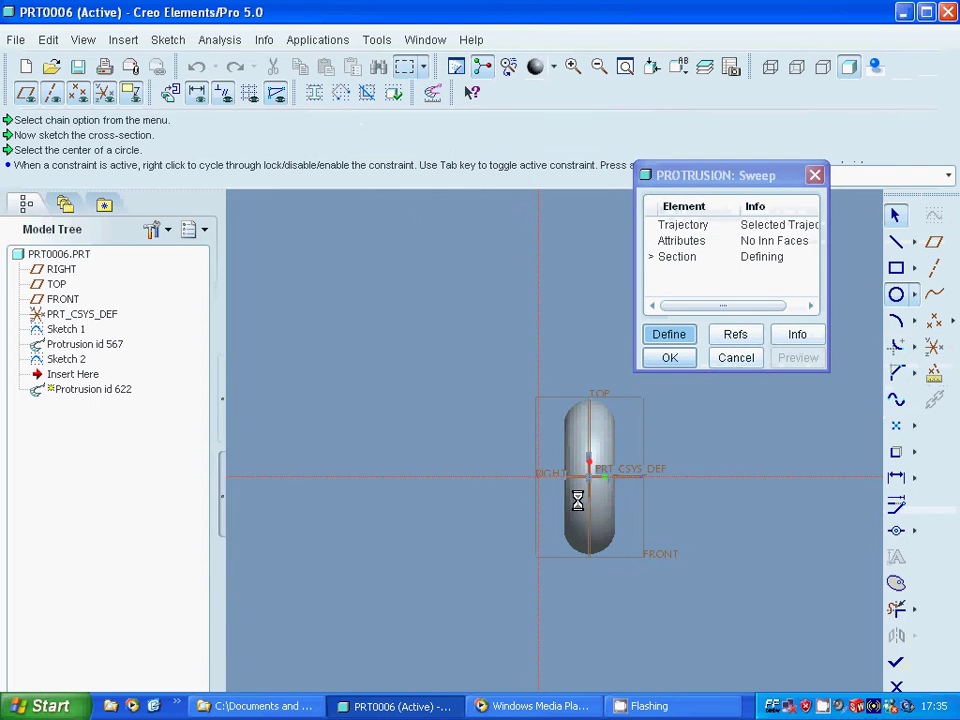
Draw a circular section centred on the trajectory's start point and set its diameter to 5.
click(542, 482)
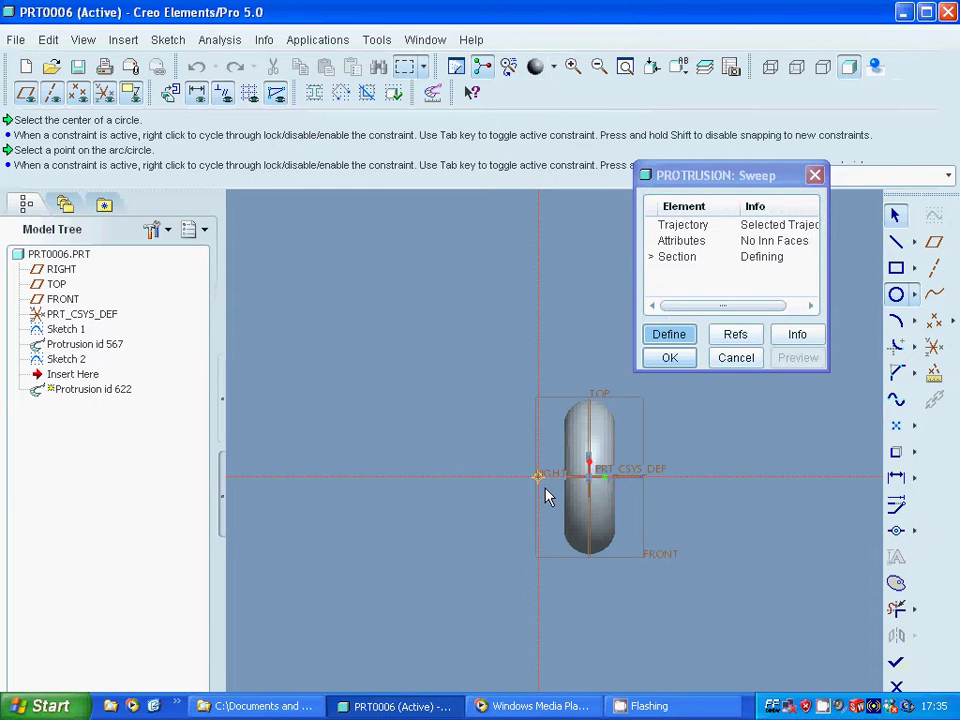
click(553, 477)
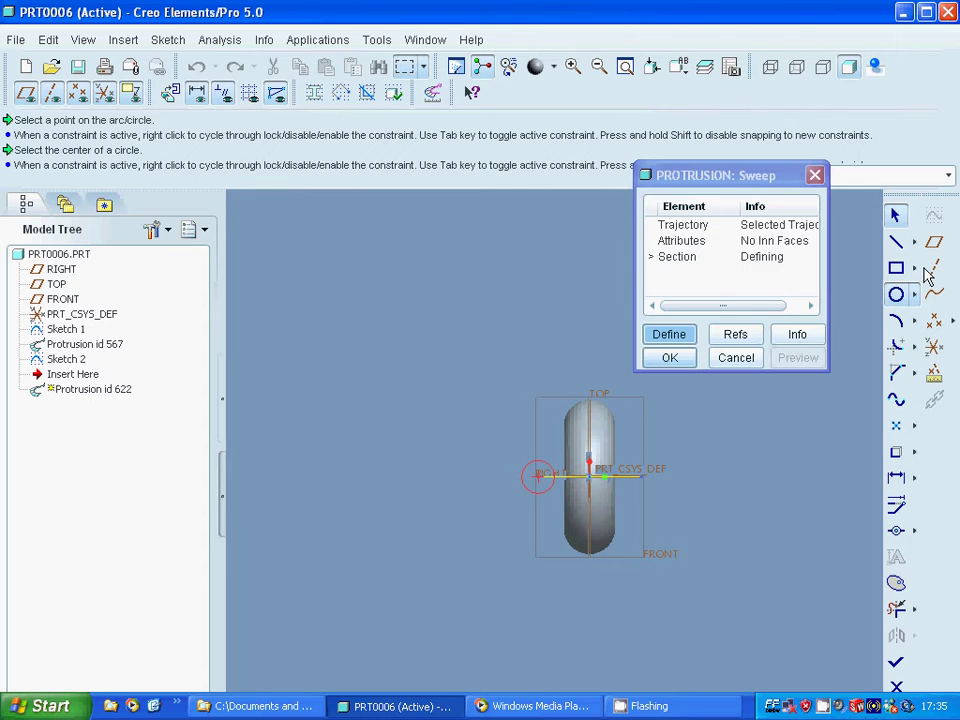
click(897, 222)
click(505, 455)
double_click(510, 468)
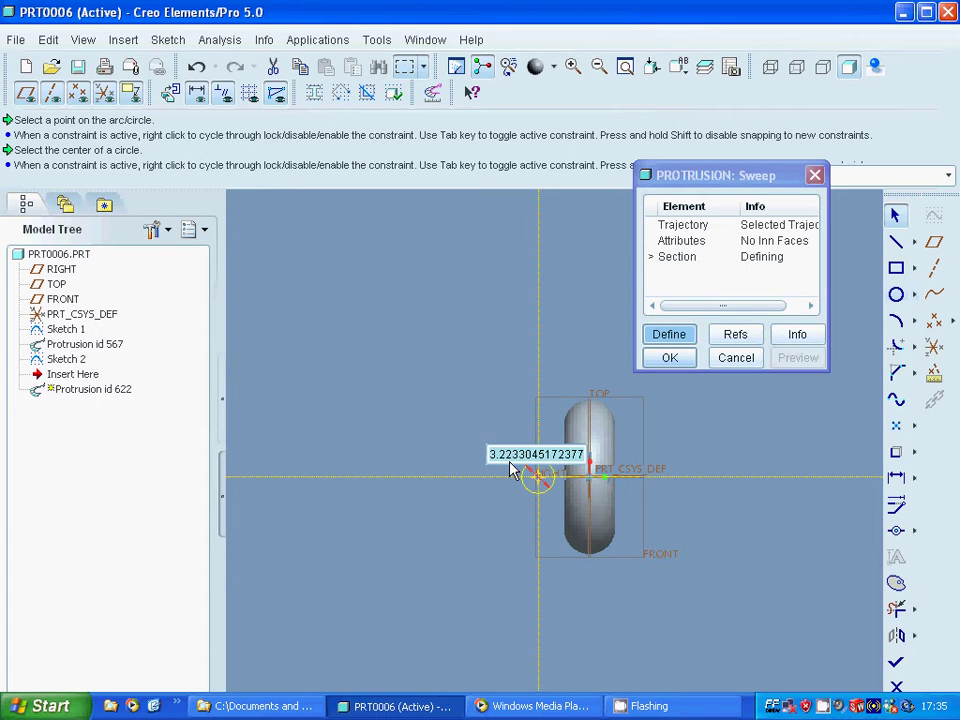
text(3)
key(Return)
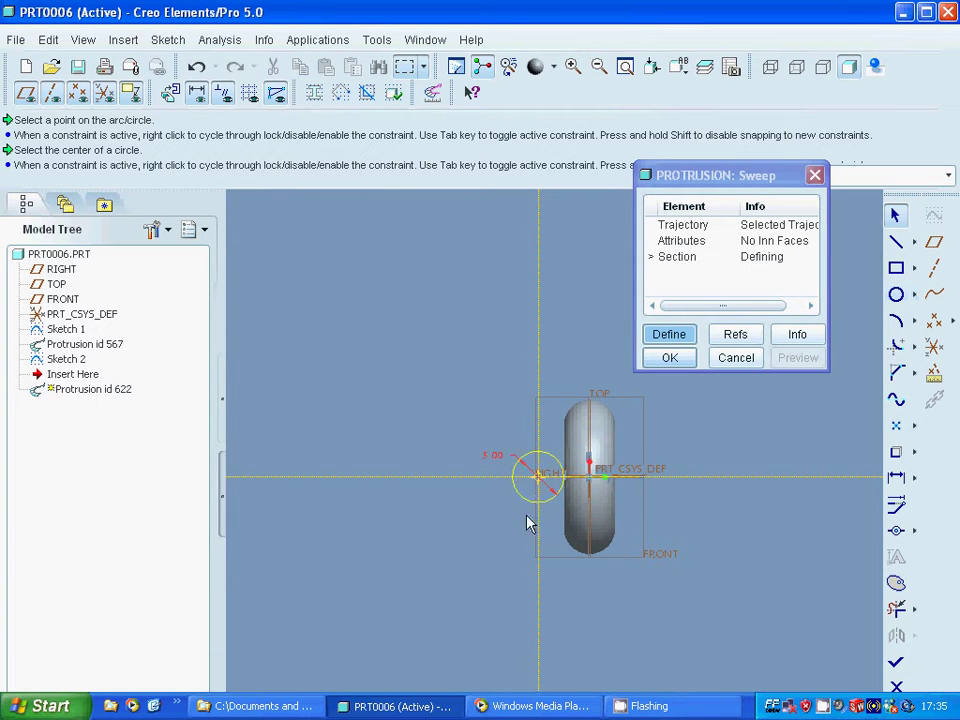
Finish the section, preview and create the second link's sweep, and view both links in 3D.
click(896, 662)
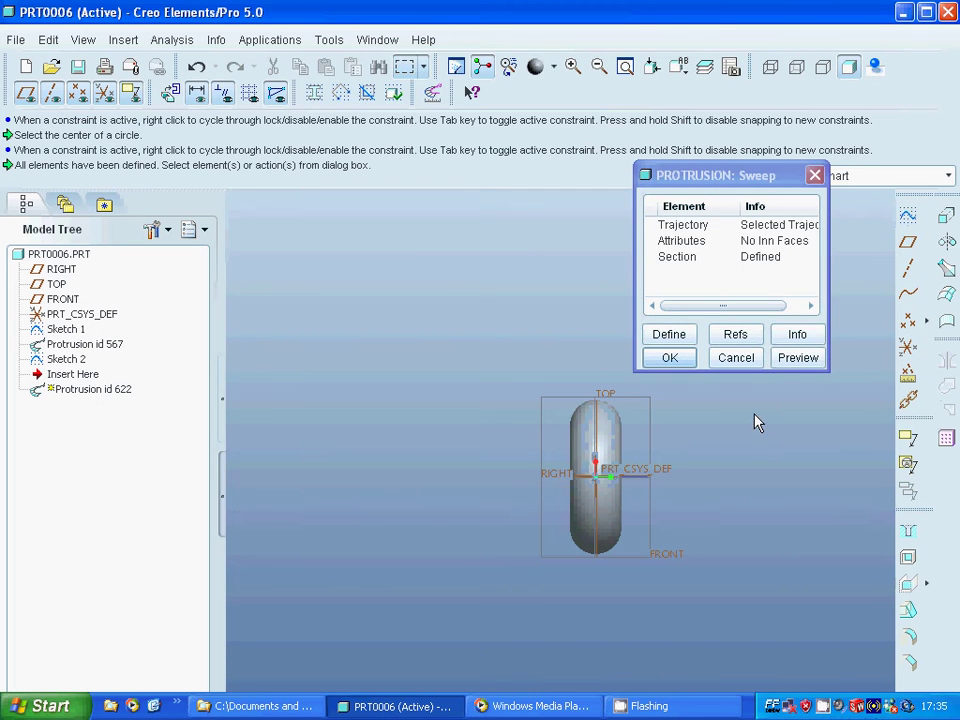
click(797, 358)
click(667, 357)
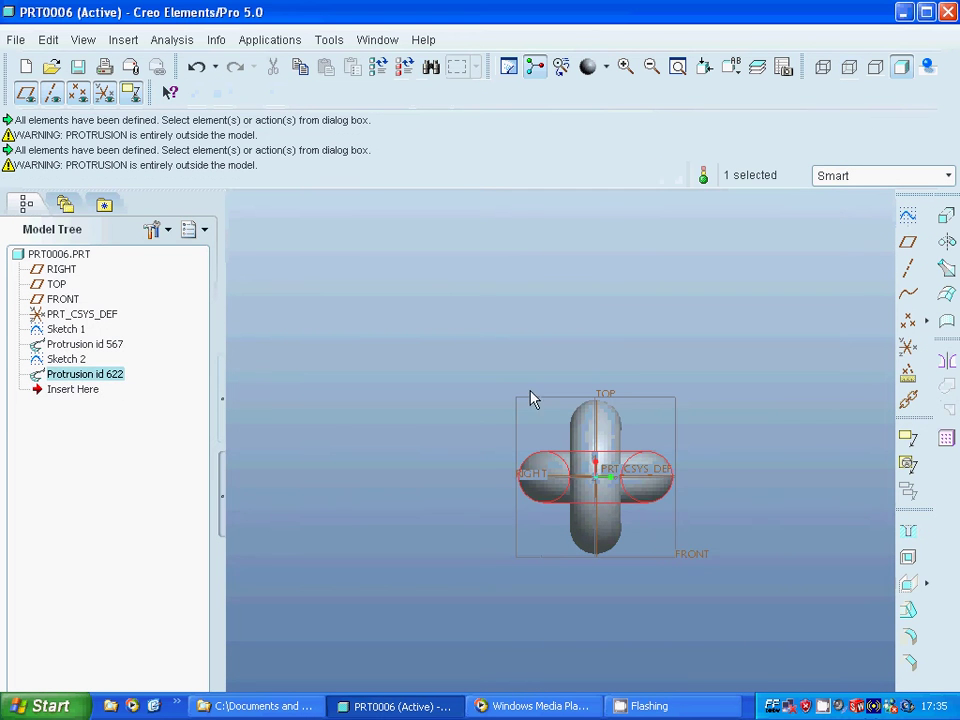
key(ctrl+d)
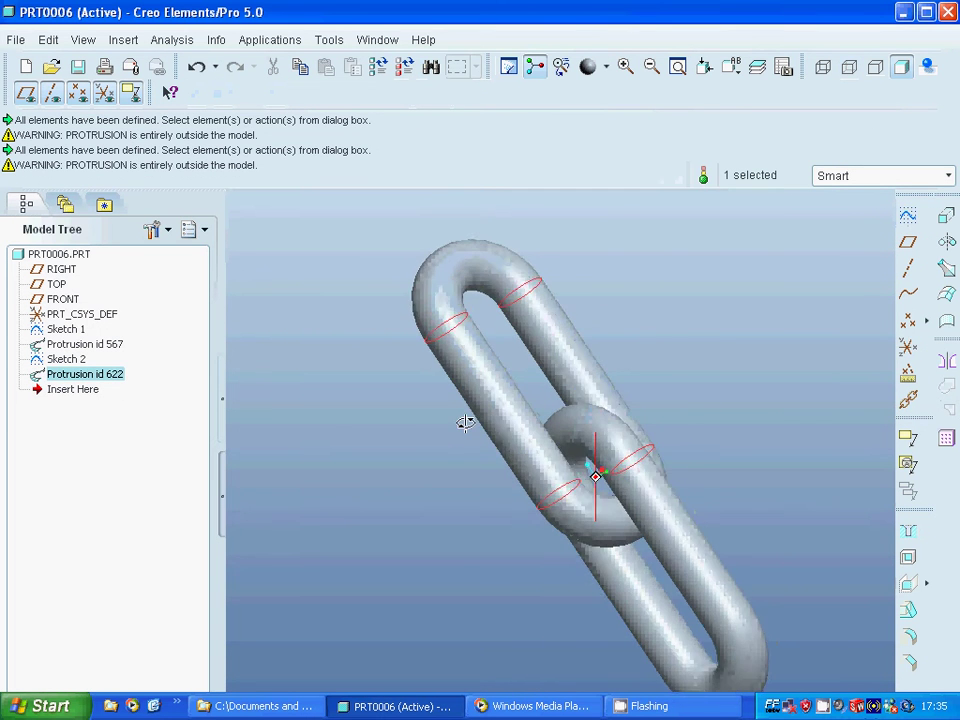
click(436, 469)
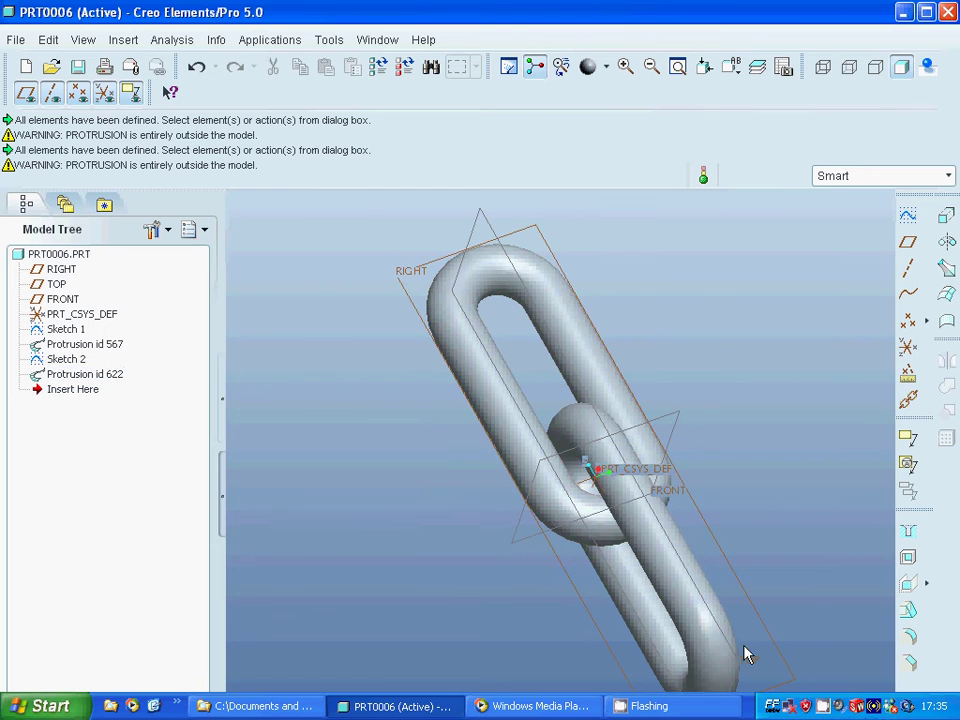
right_click(823, 706)
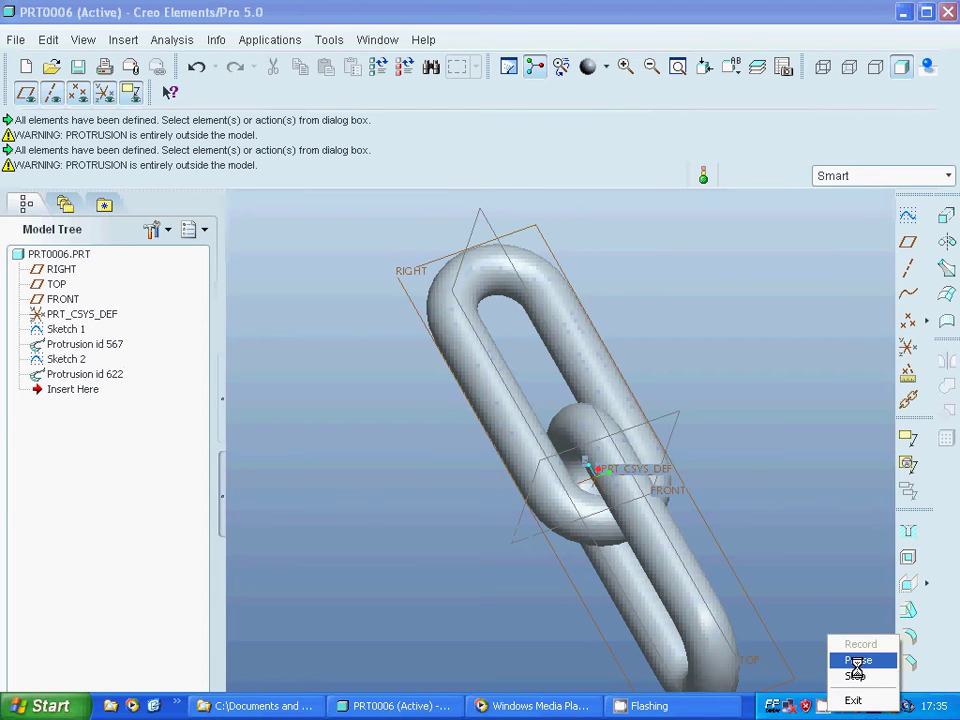
click(855, 660)
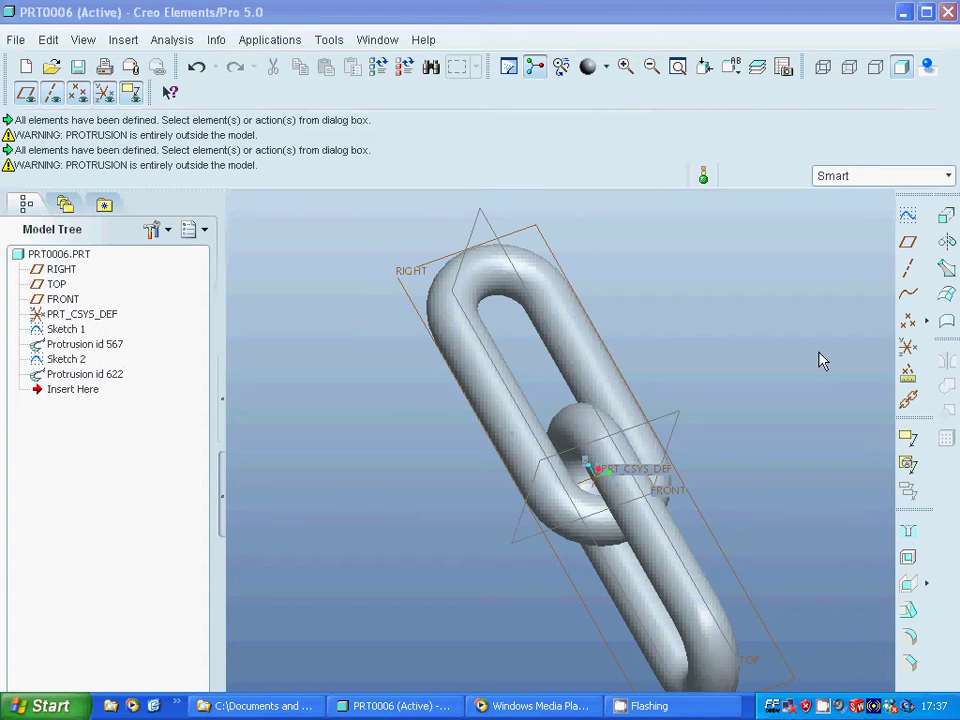
Start a Direction pattern of the first link's swept protrusion along the straight edge of its slot trajectory.
click(100, 346)
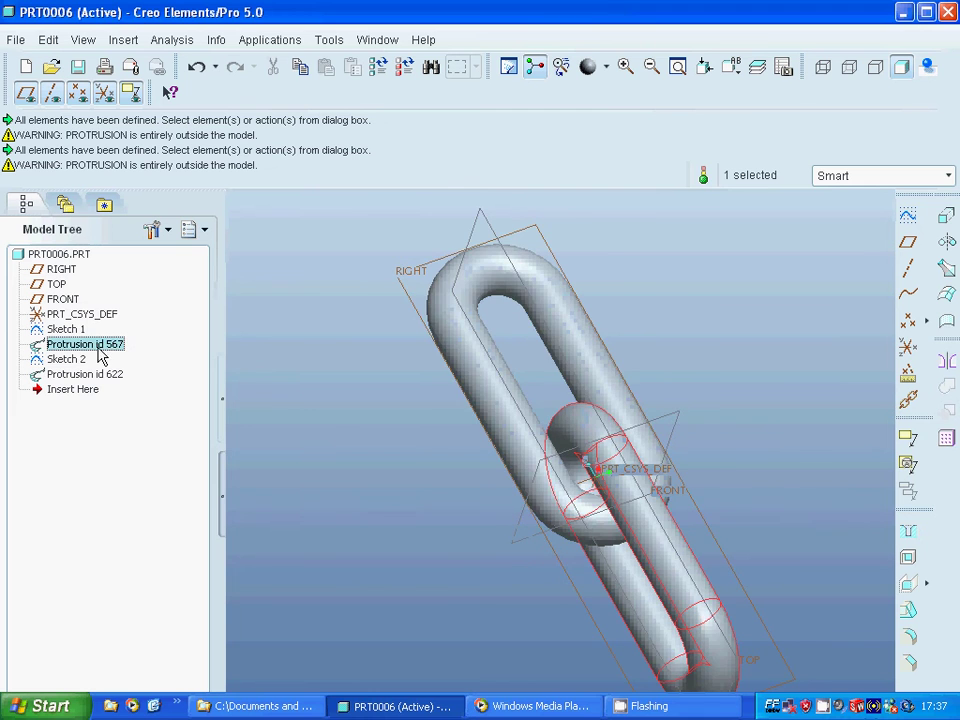
click(946, 438)
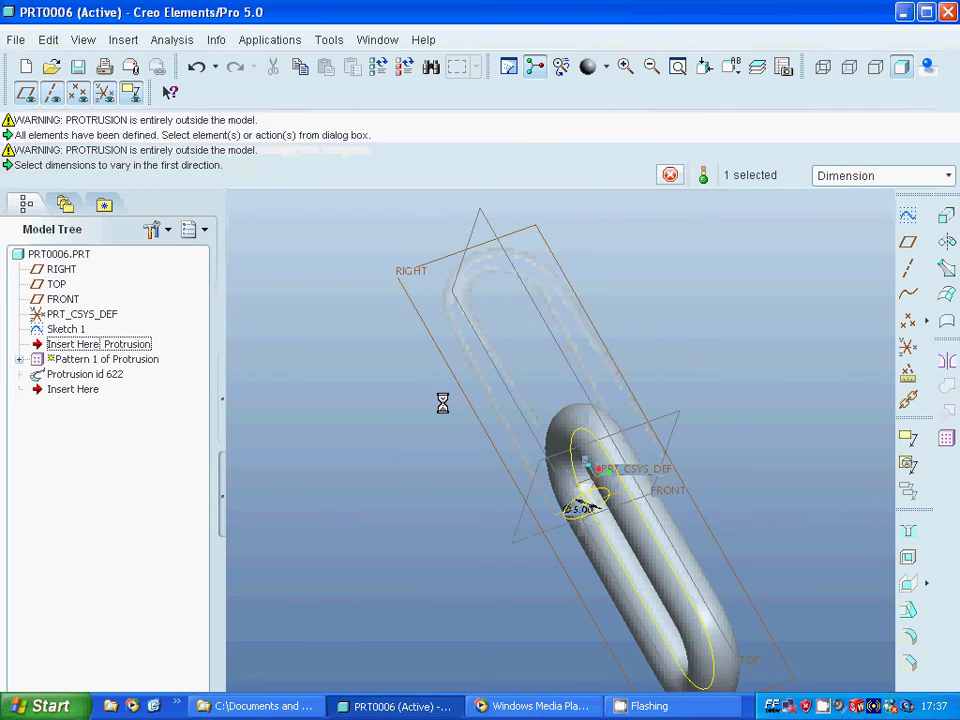
click(124, 149)
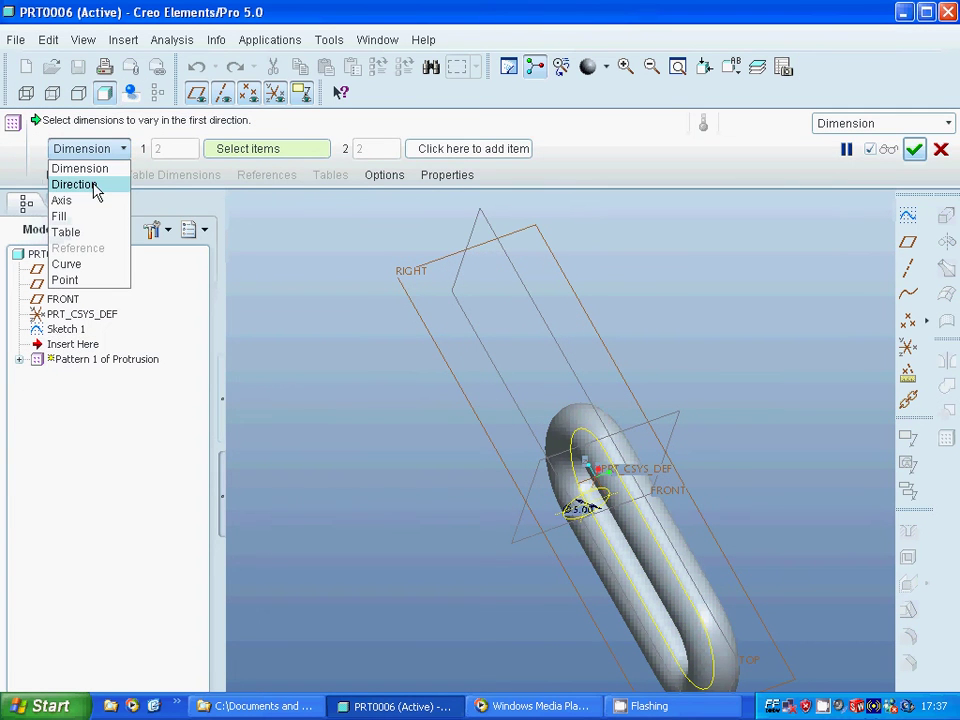
click(74, 184)
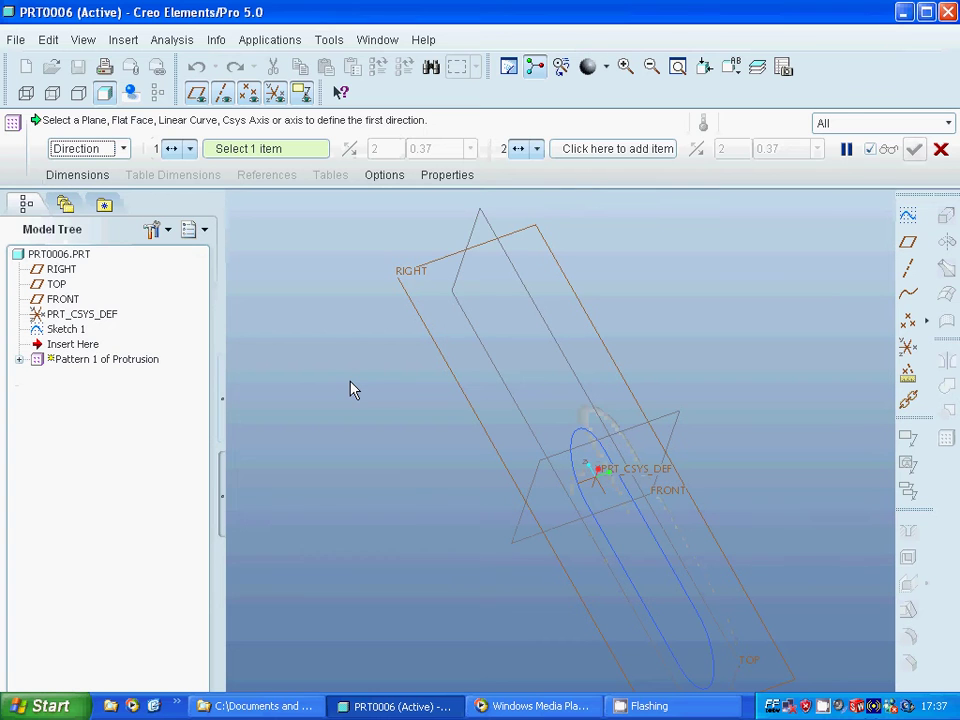
click(675, 580)
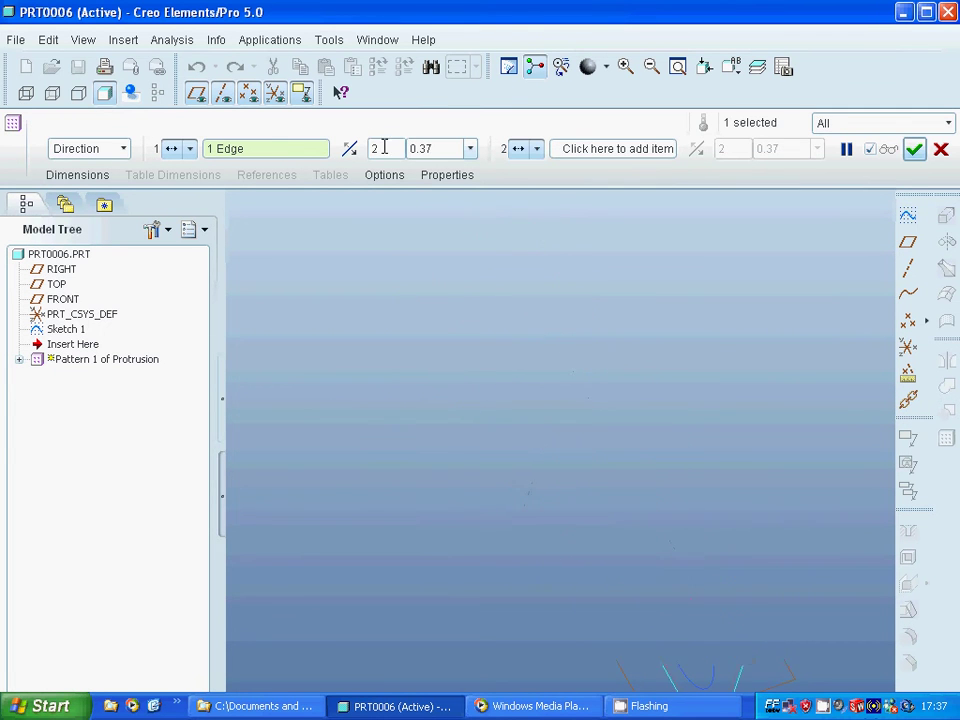
Set the pattern to 5 members with a spacing of 45 and create it.
drag(384, 147, 356, 160)
text(5)
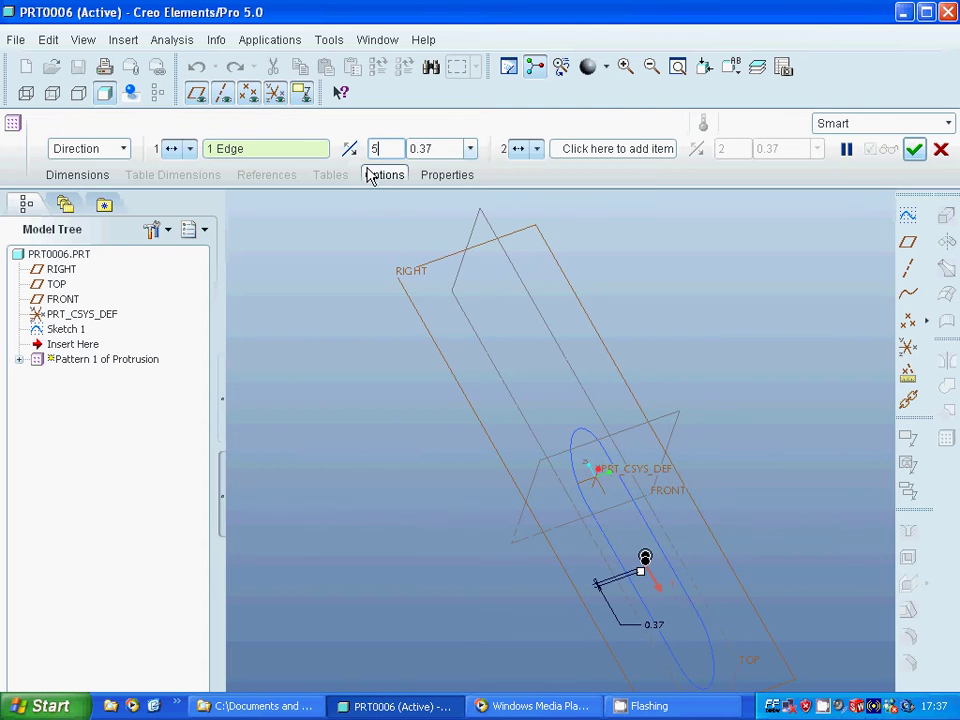
key(Return)
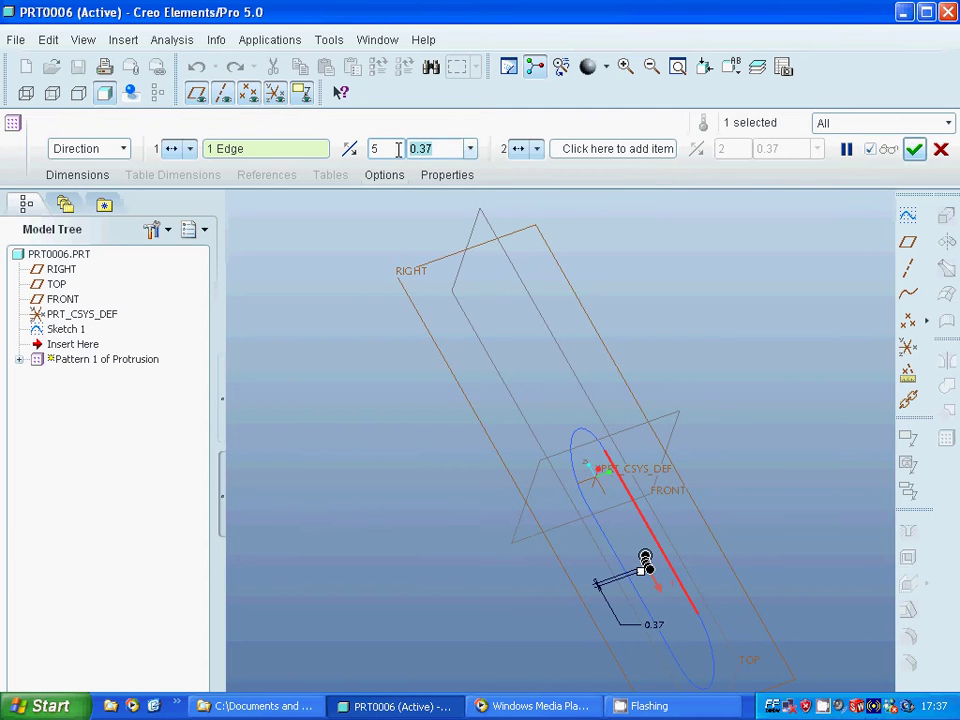
text(45)
key(Return)
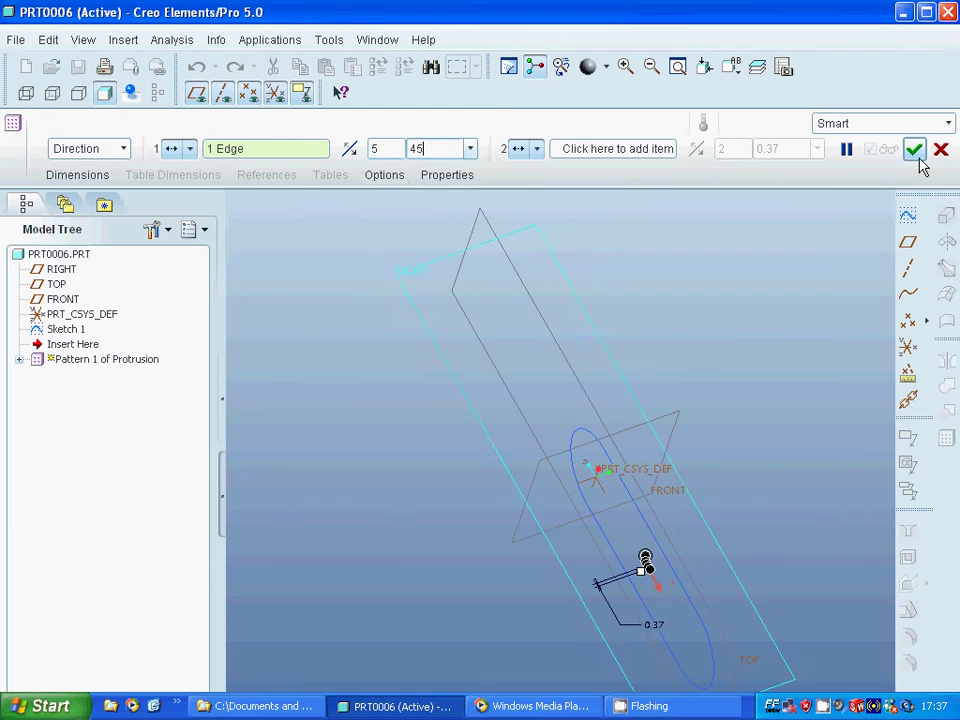
middle_click(703, 392)
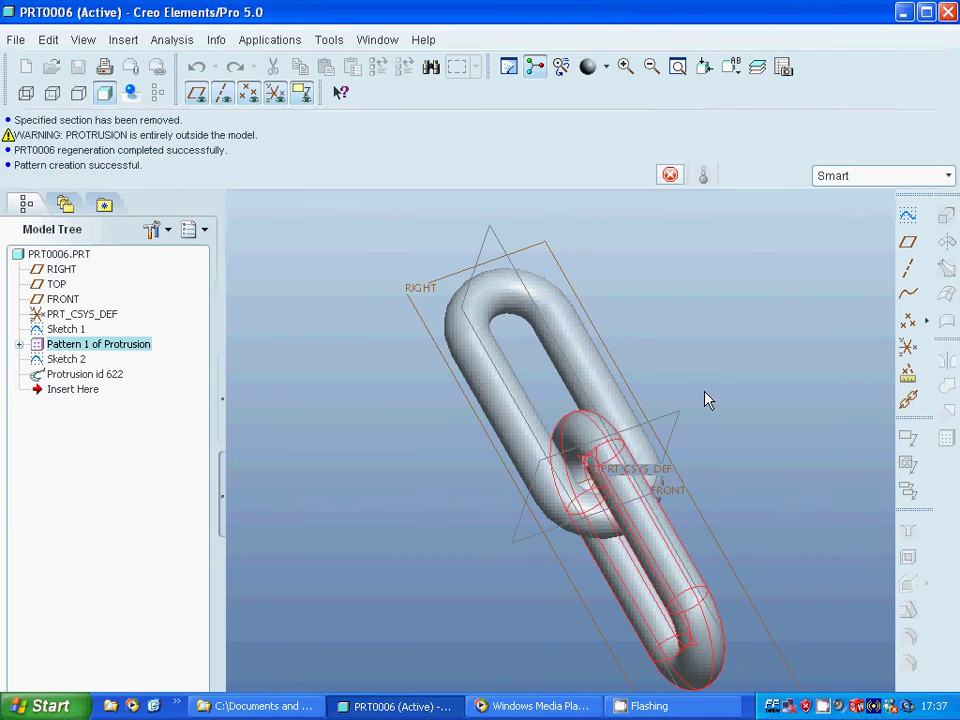
Start a Direction pattern of the second link's swept protrusion along the straight edge of its slot trajectory.
click(104, 376)
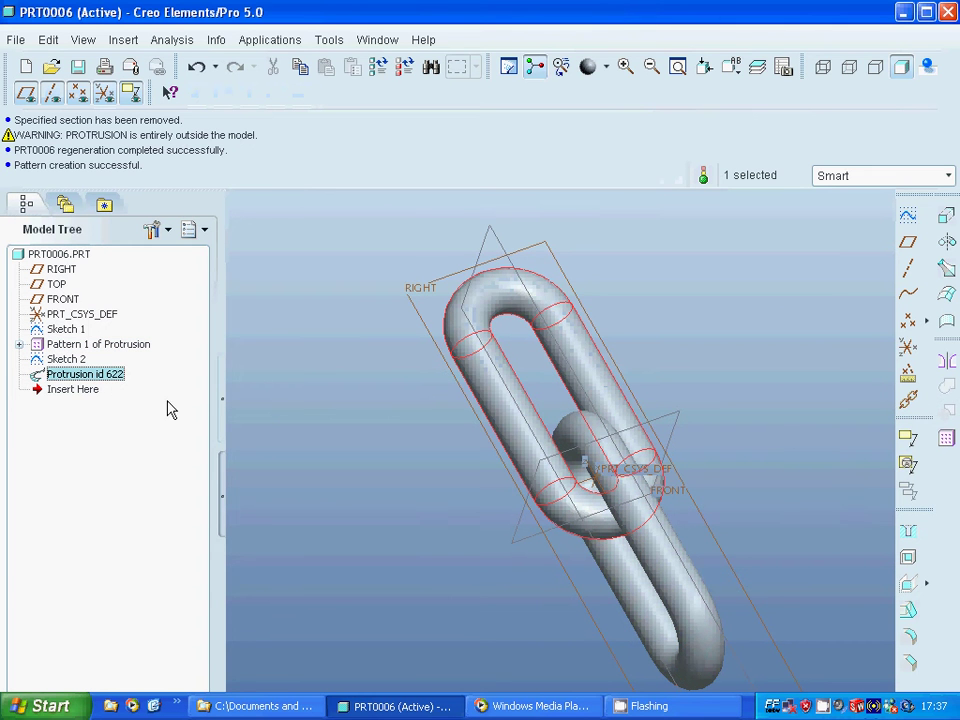
click(945, 440)
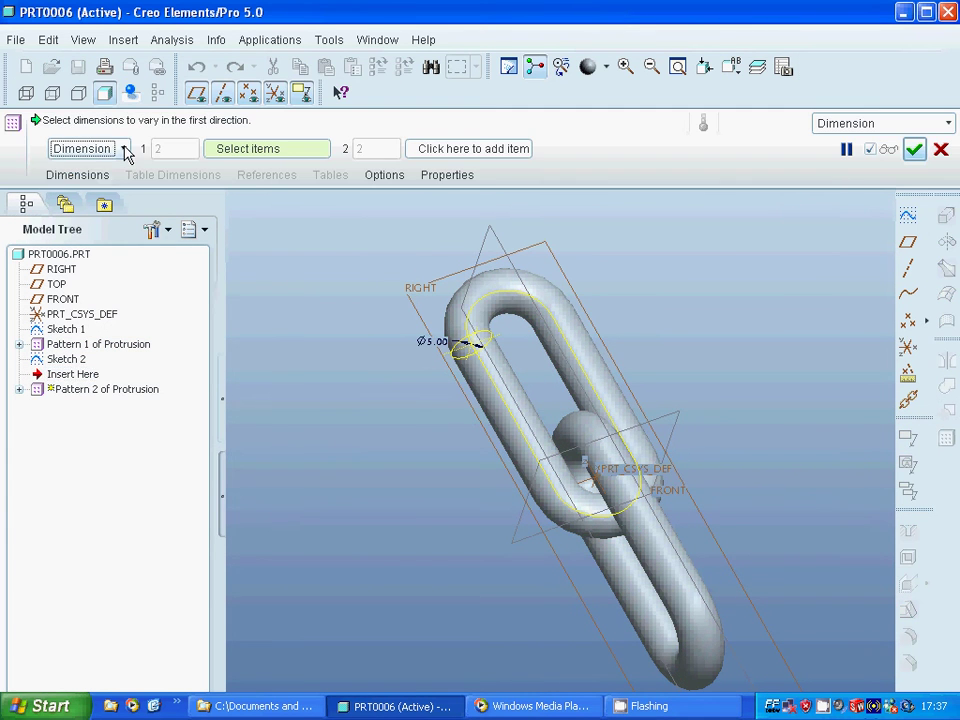
click(123, 148)
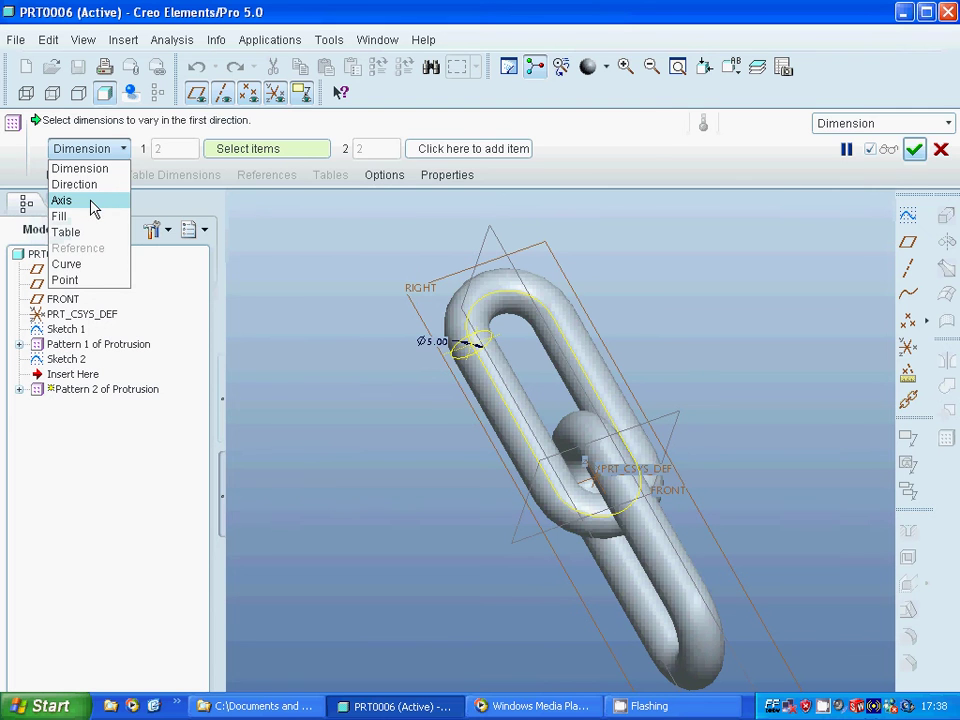
click(93, 203)
click(123, 148)
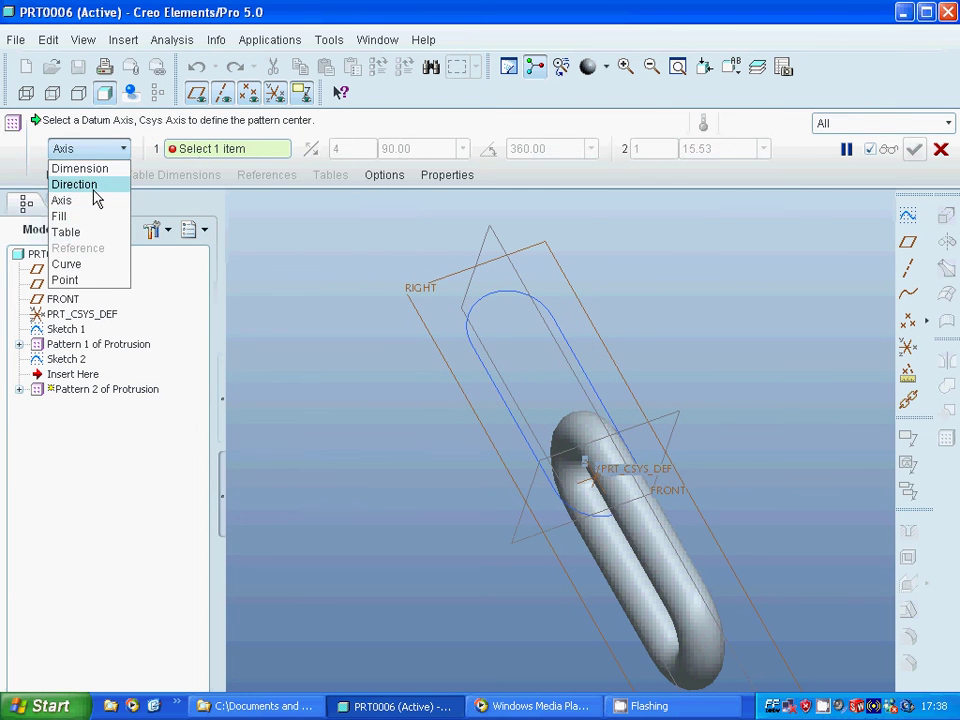
click(92, 184)
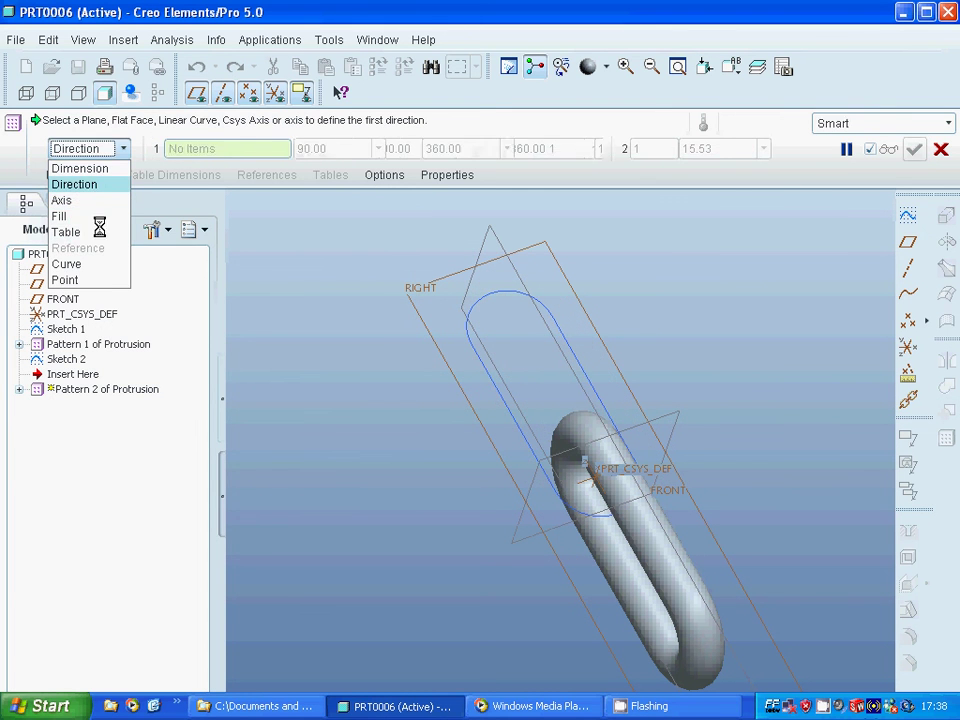
click(506, 403)
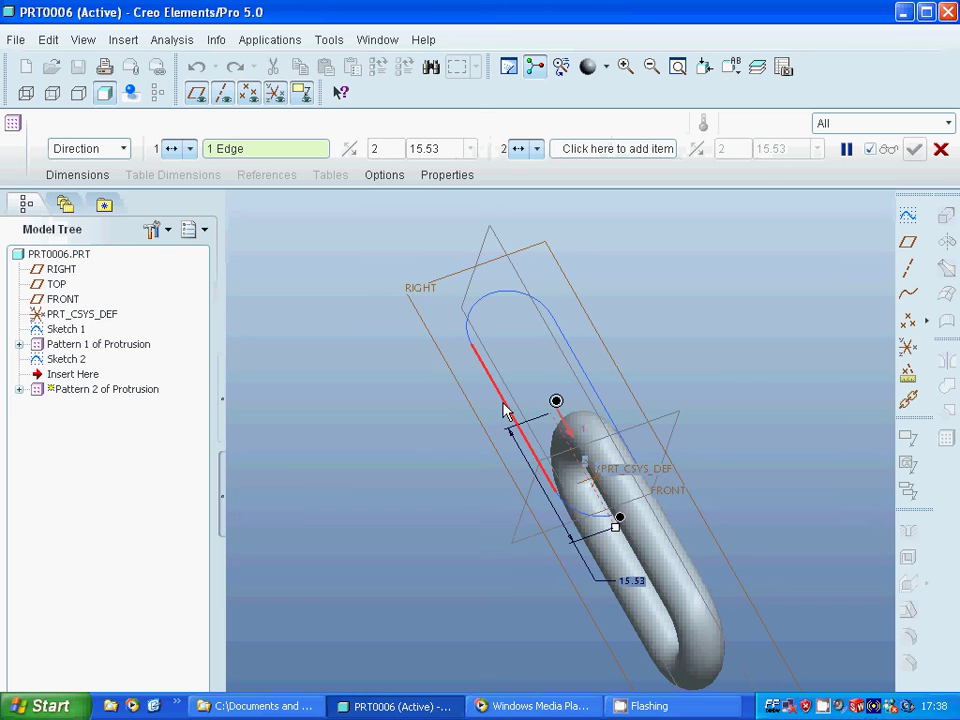
Set the second link's pattern spacing to 45 with 5 members and create it to complete the interlocked chain.
double_click(434, 148)
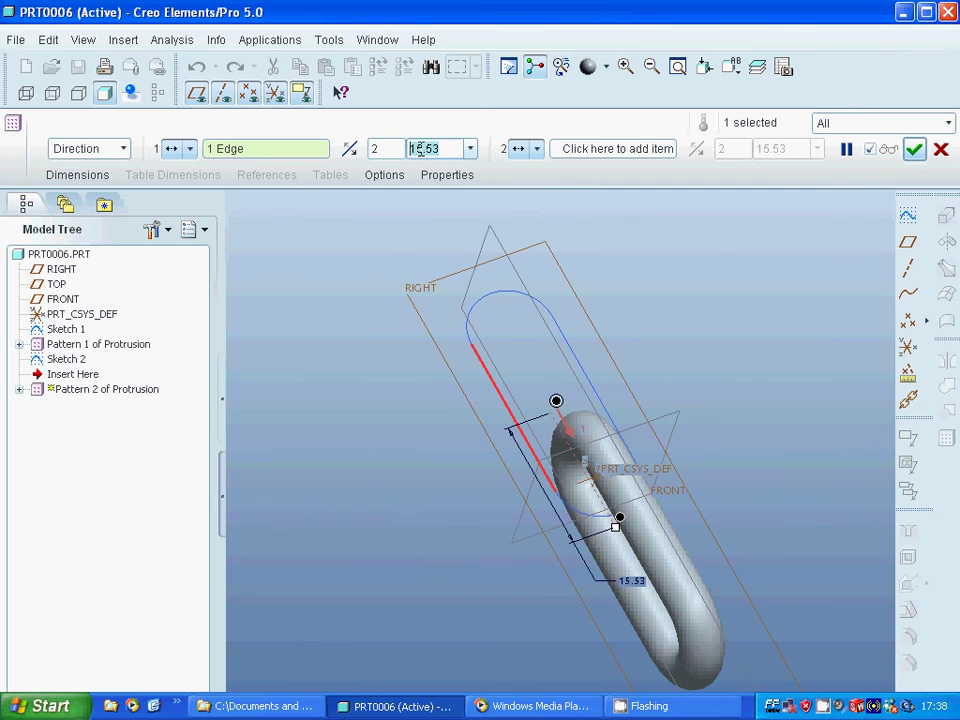
text(45)
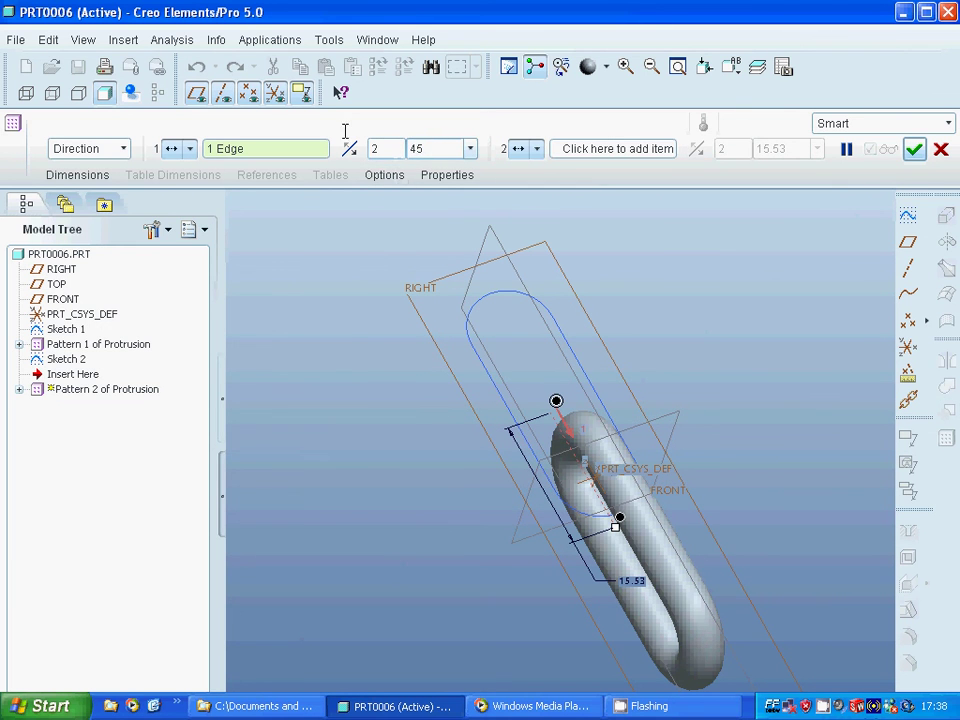
right_click(378, 150)
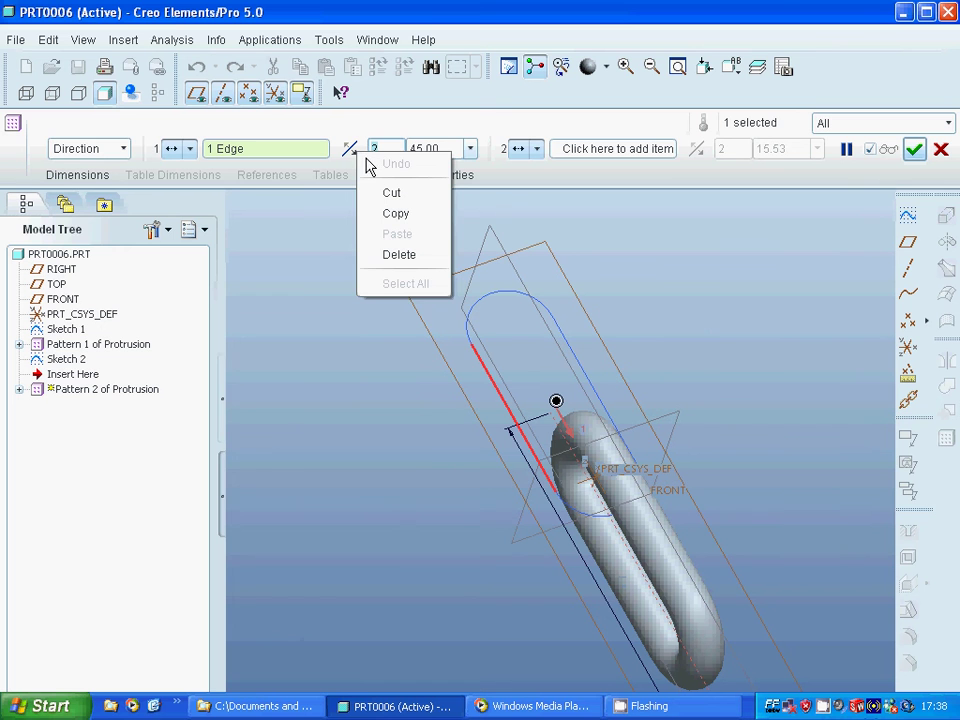
double_click(378, 150)
text(5)
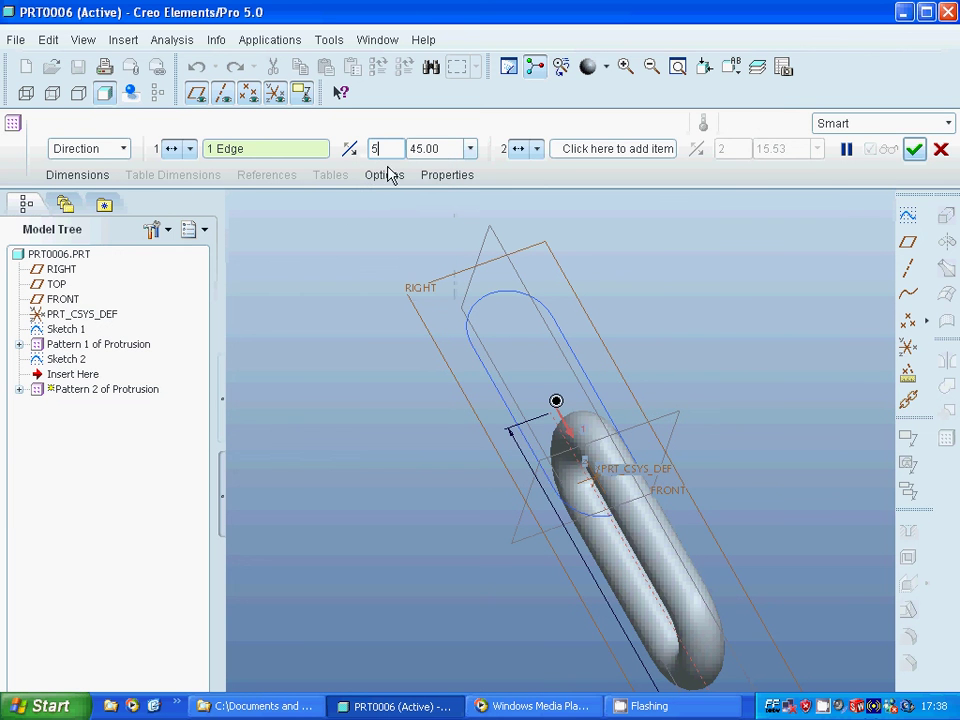
click(915, 150)
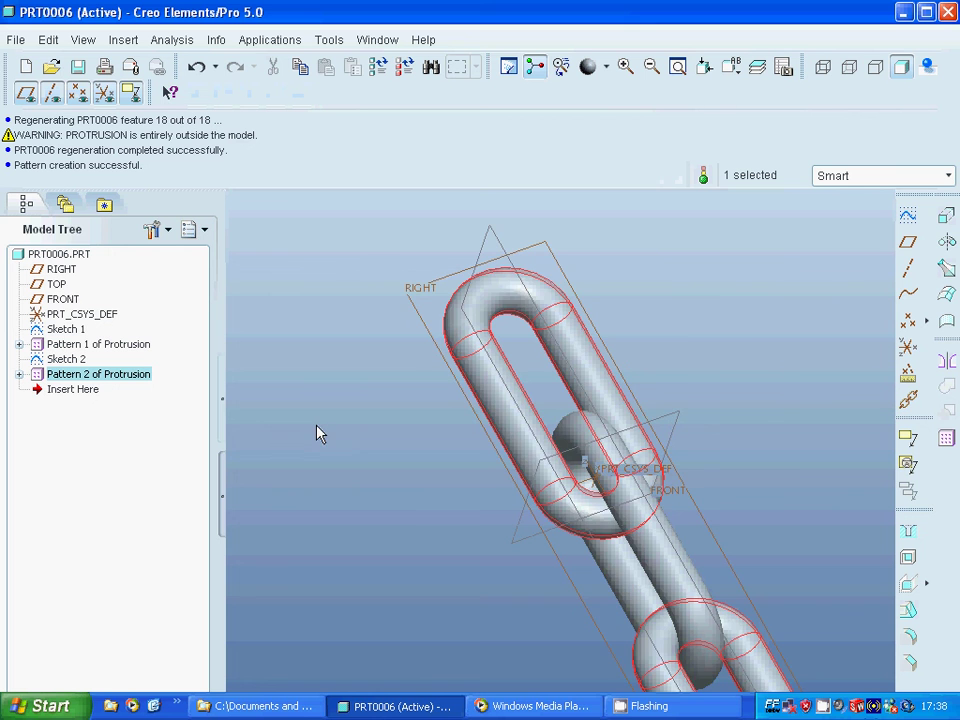
click(677, 66)
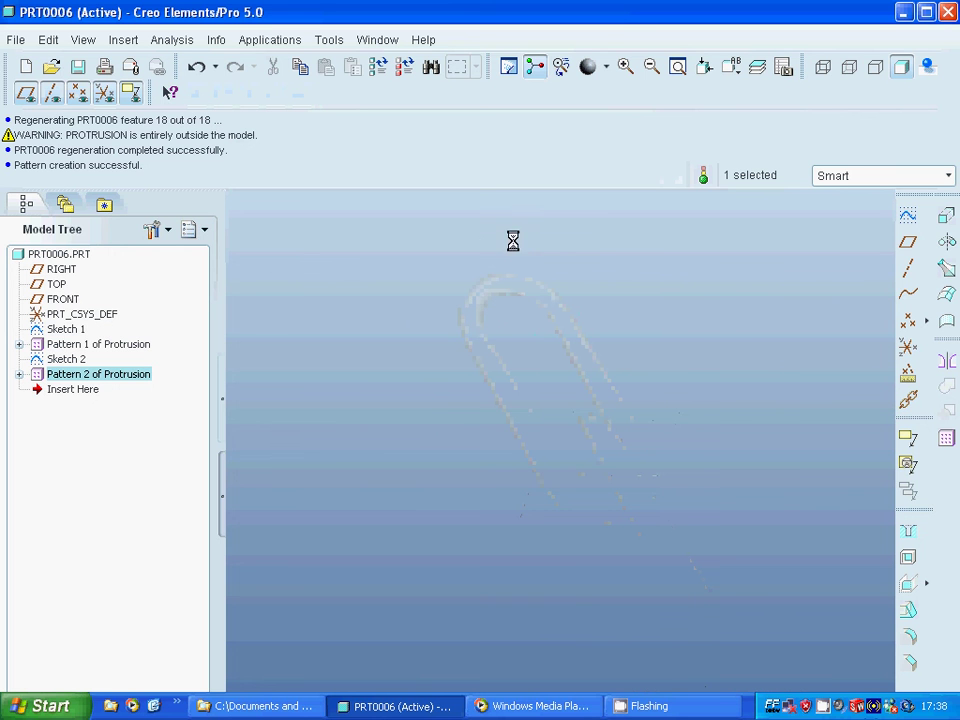
click(389, 368)
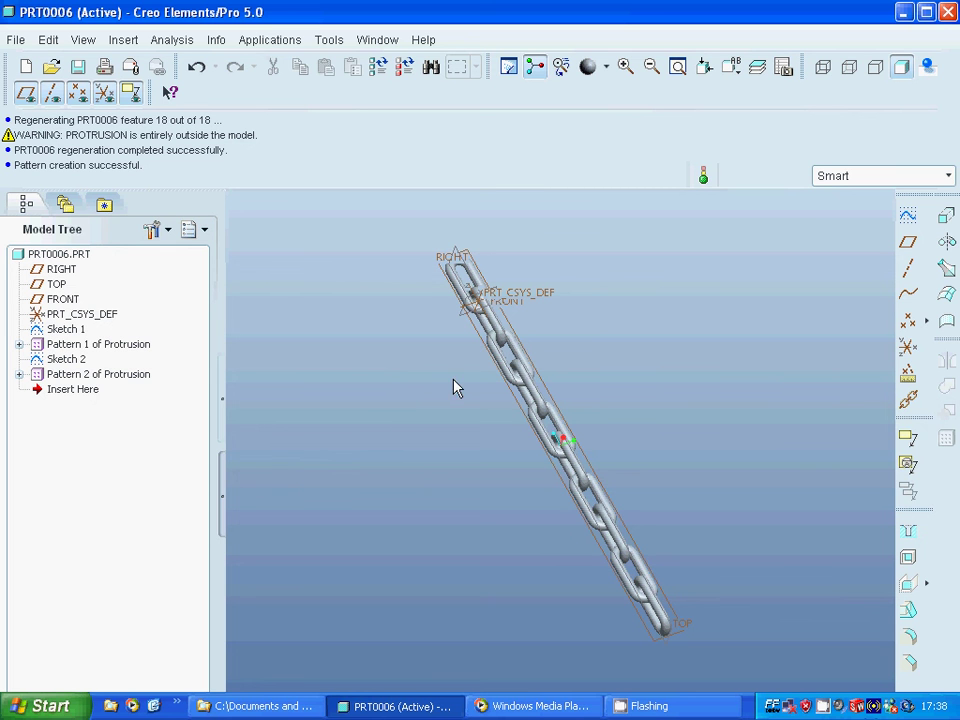
mouse_move(446, 375)
middle_down()
mouse_move(521, 381)
mouse_move(438, 359)
mouse_move(484, 409)
mouse_move(435, 379)
middle_up()
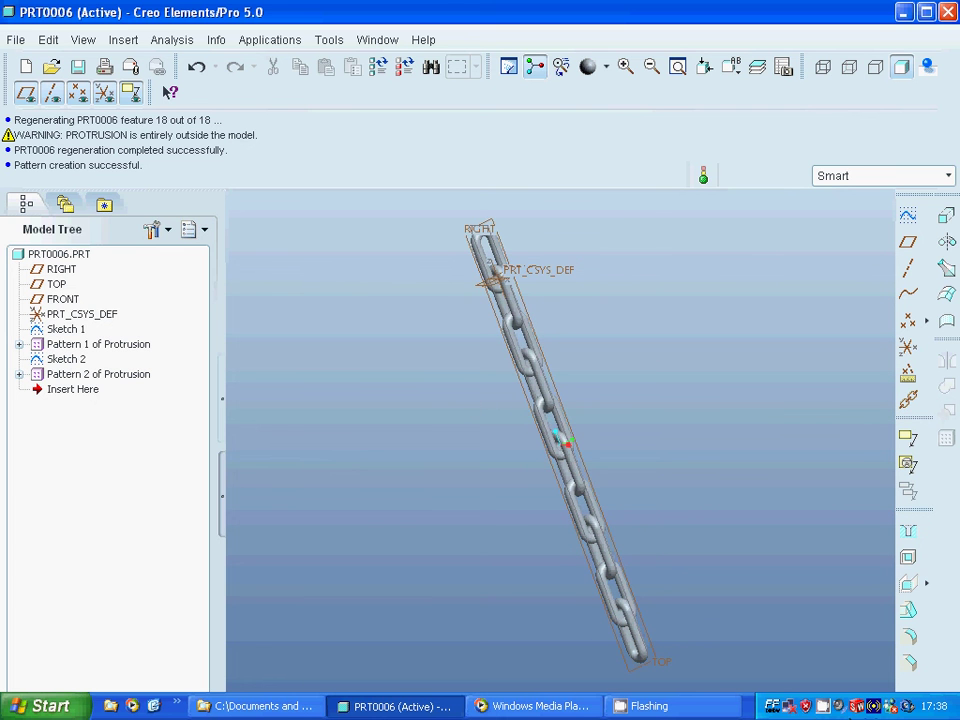